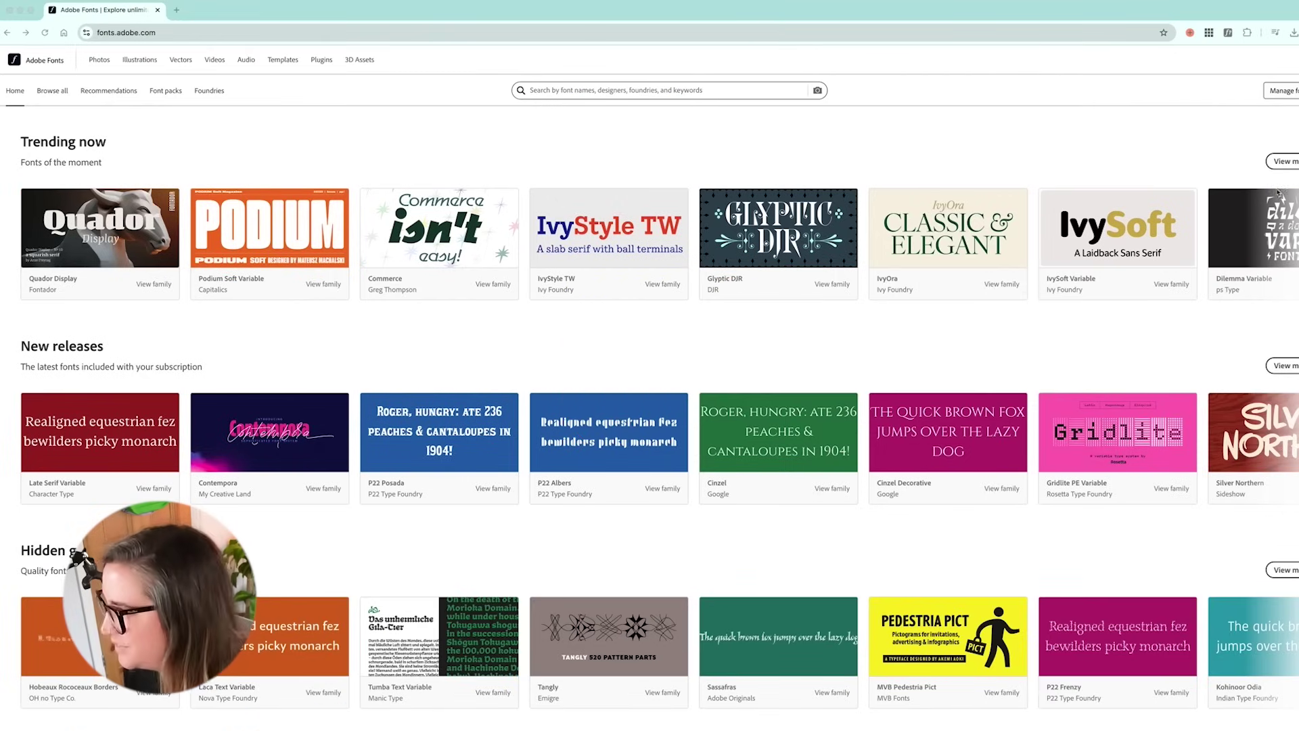
# Add the Margarita font family from the Adobe Fonts browse-all list and acknowledge the confirmation.
pyautogui.click(51, 95)
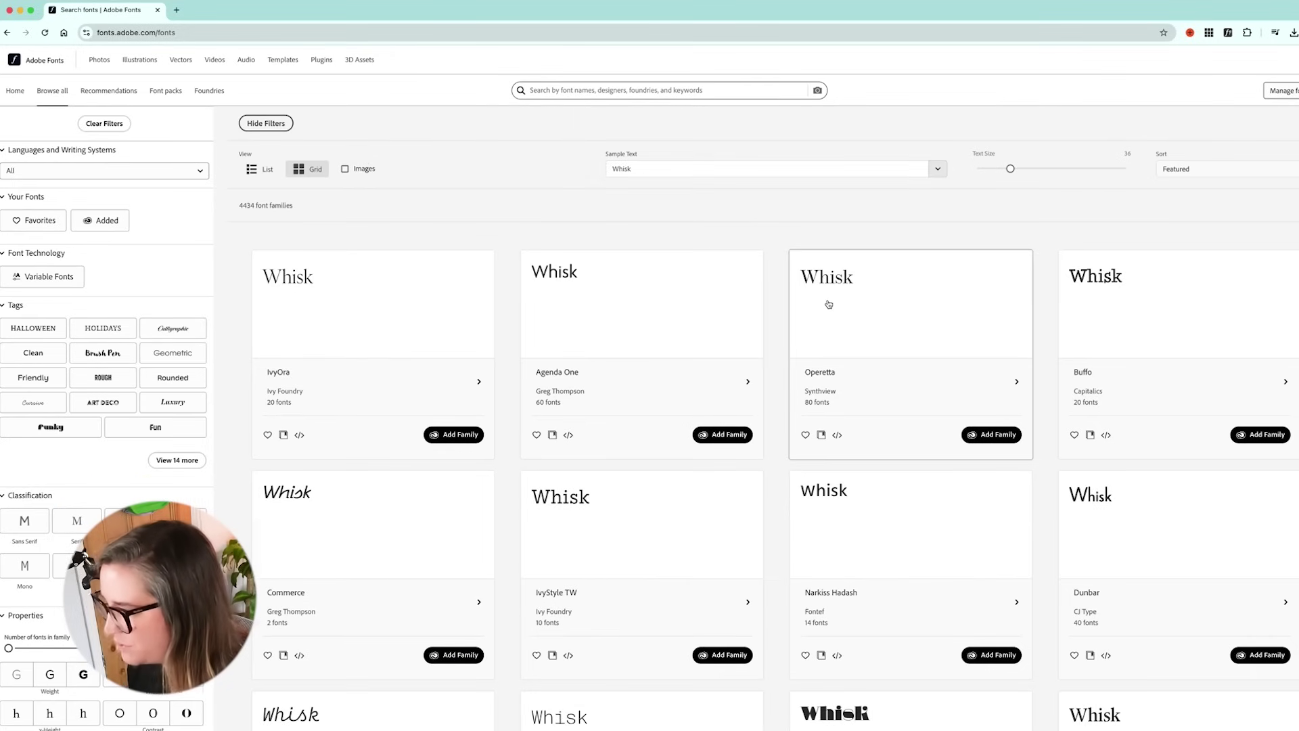
pyautogui.scroll(-3, 828, 304)
pyautogui.scroll(-2, 829, 304)
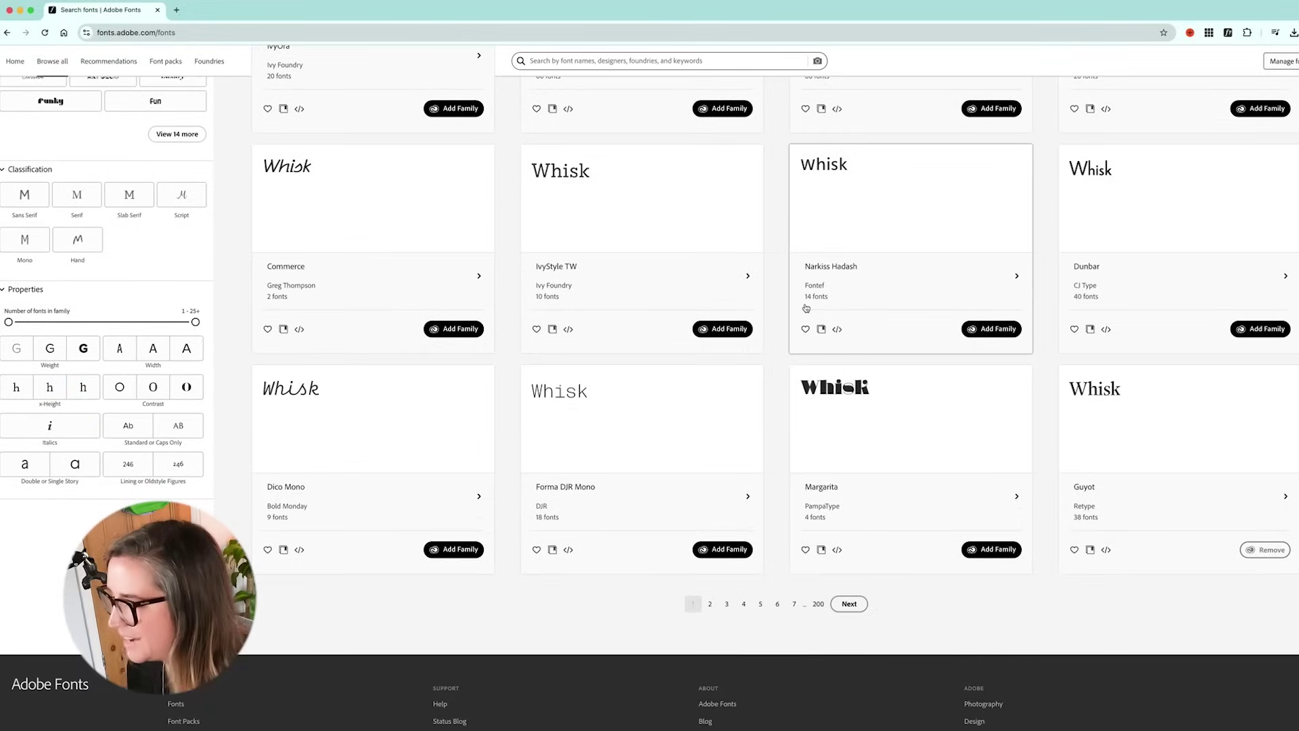
pyautogui.click(990, 549)
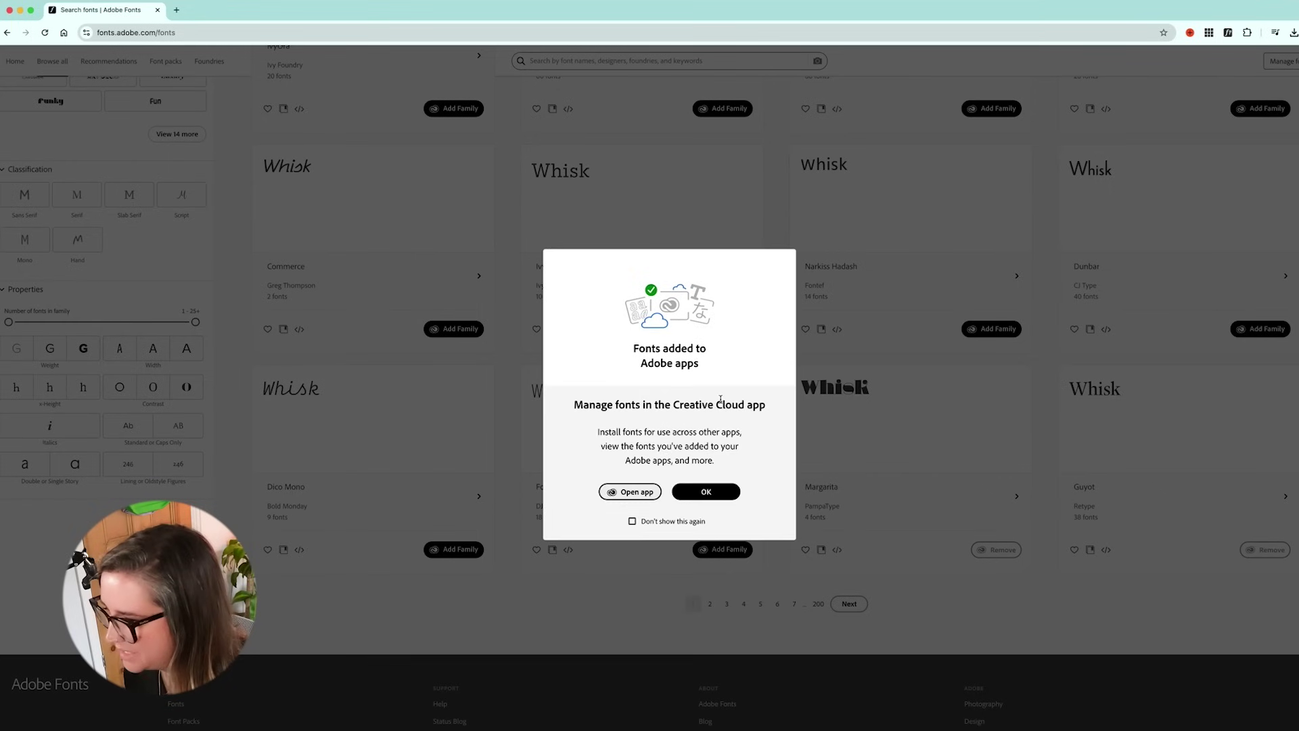
pyautogui.click(720, 498)
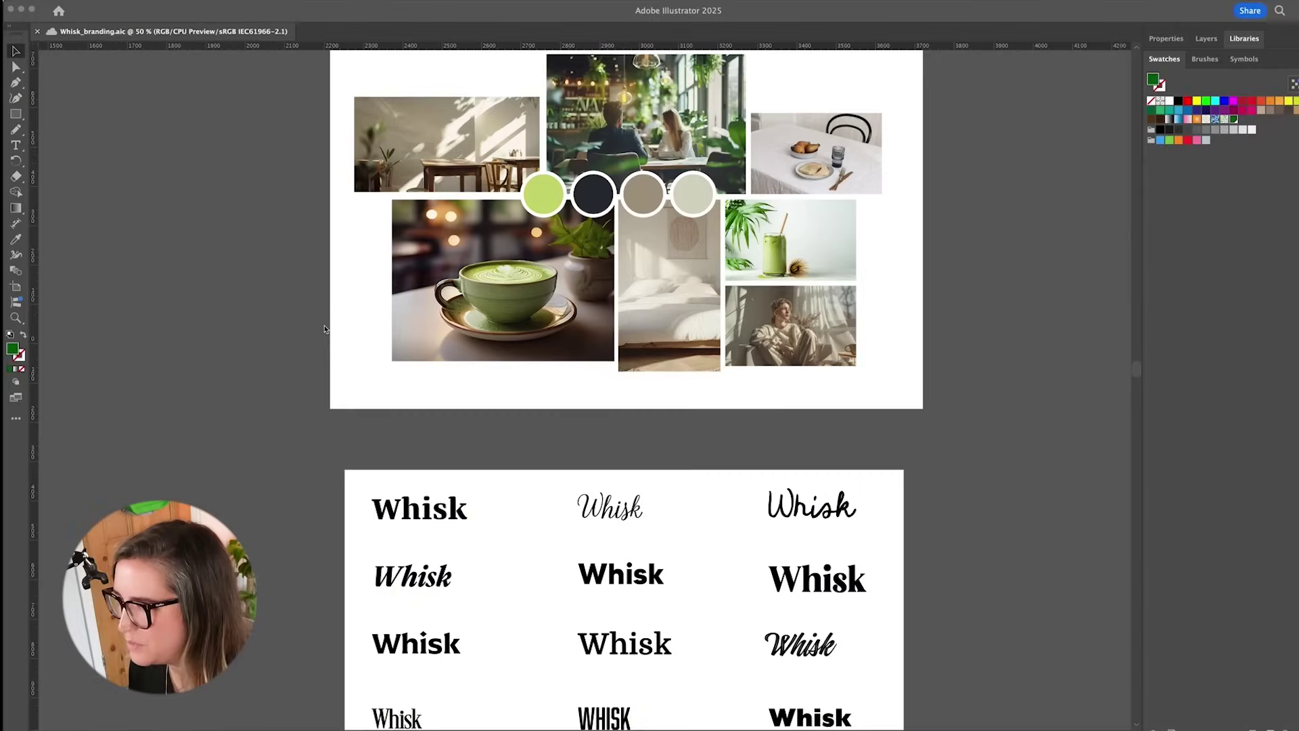
# Scroll down to the artboard comparing shape builder, pencil, pathfinder and Roughen Effect Whisk treatments.
pyautogui.scroll(-6, 326, 328)
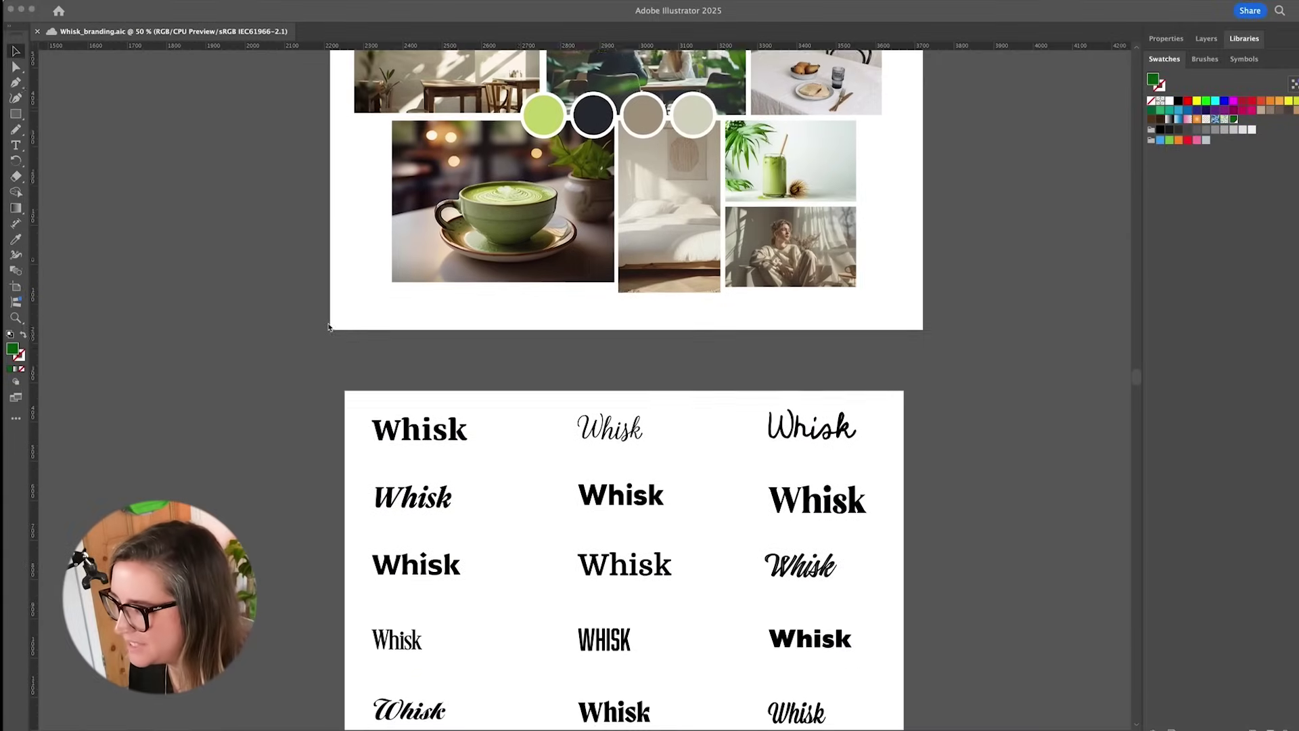
pyautogui.scroll(-3, 329, 328)
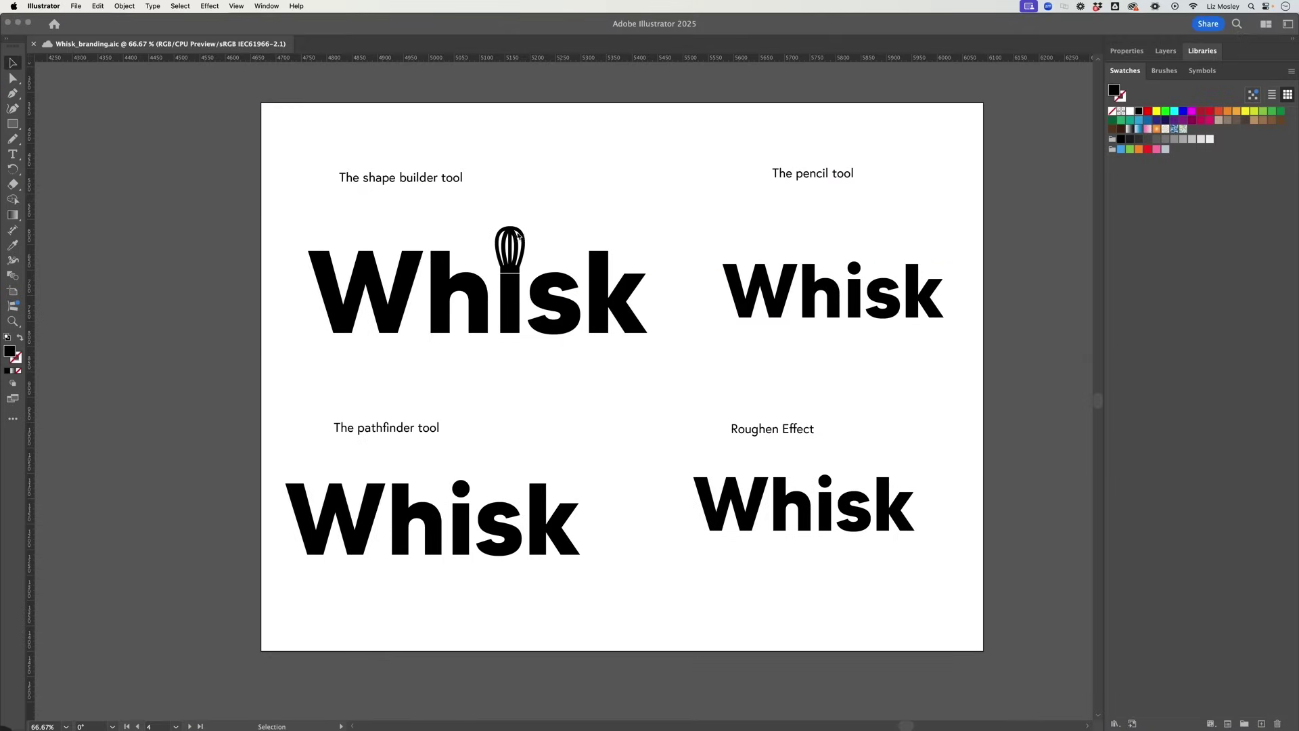
# Select the whisk graphic and its head above the i.
pyautogui.click(489, 225)
pyautogui.moveTo(488, 225); pyautogui.dragTo(528, 274)
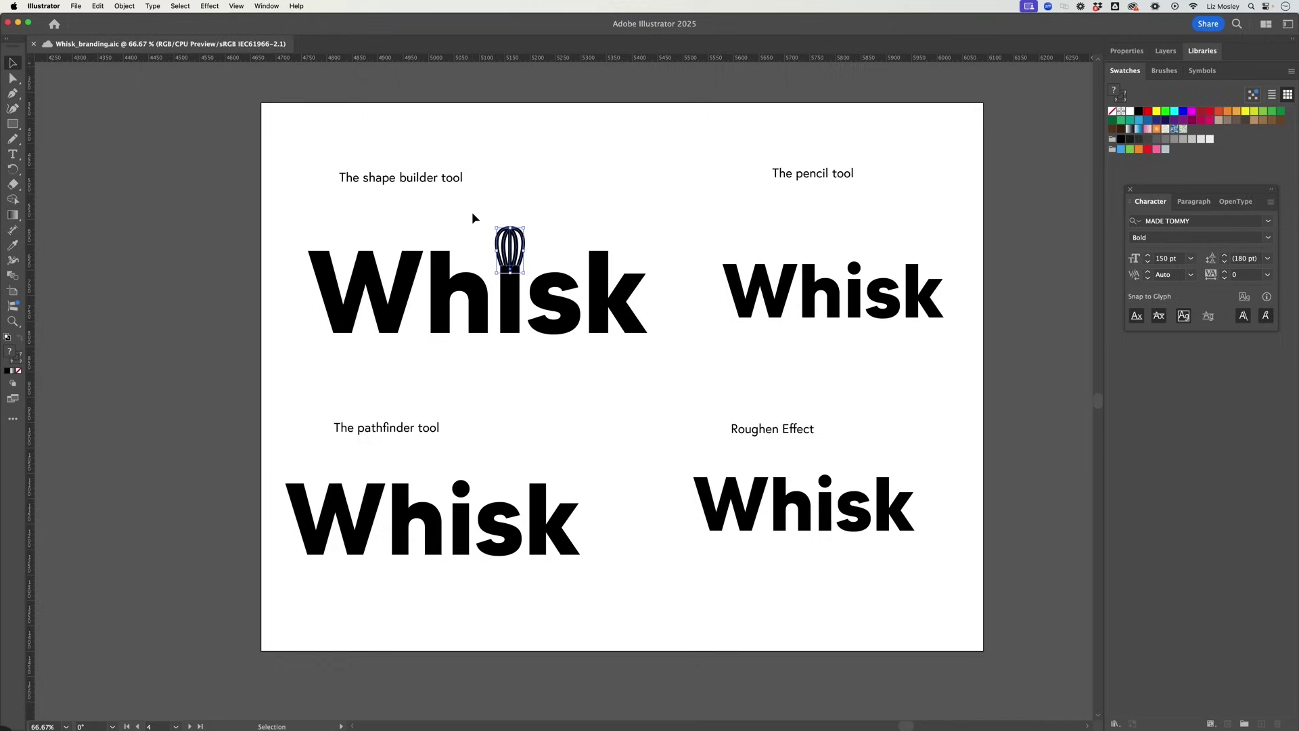
pyautogui.click(125, 6)
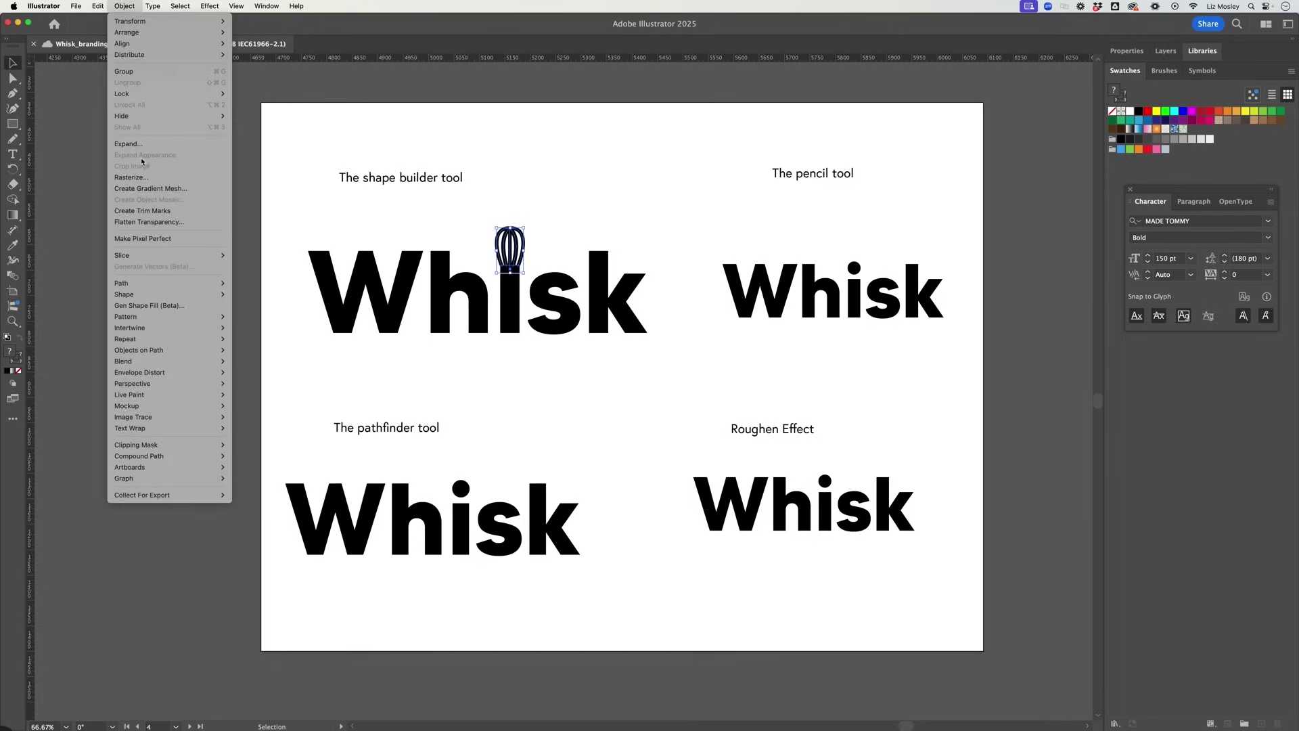
pyautogui.click(483, 212)
pyautogui.scroll(2, 483, 213)
pyautogui.moveTo(503, 209); pyautogui.dragTo(592, 315)
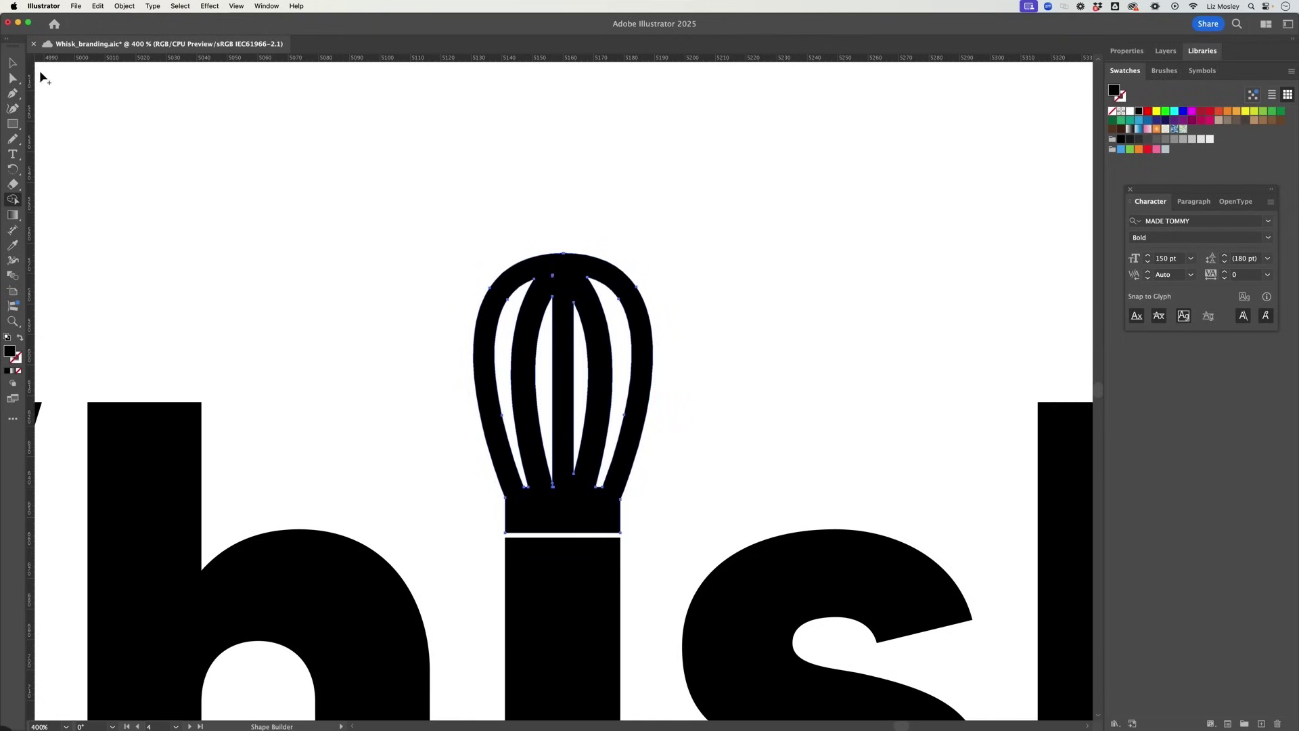
# Lower the whisk onto the i stem and unite them with the Shape Builder tool.
pyautogui.click(12, 63)
pyautogui.click(572, 398)
pyautogui.scroll(-5, 581, 403)
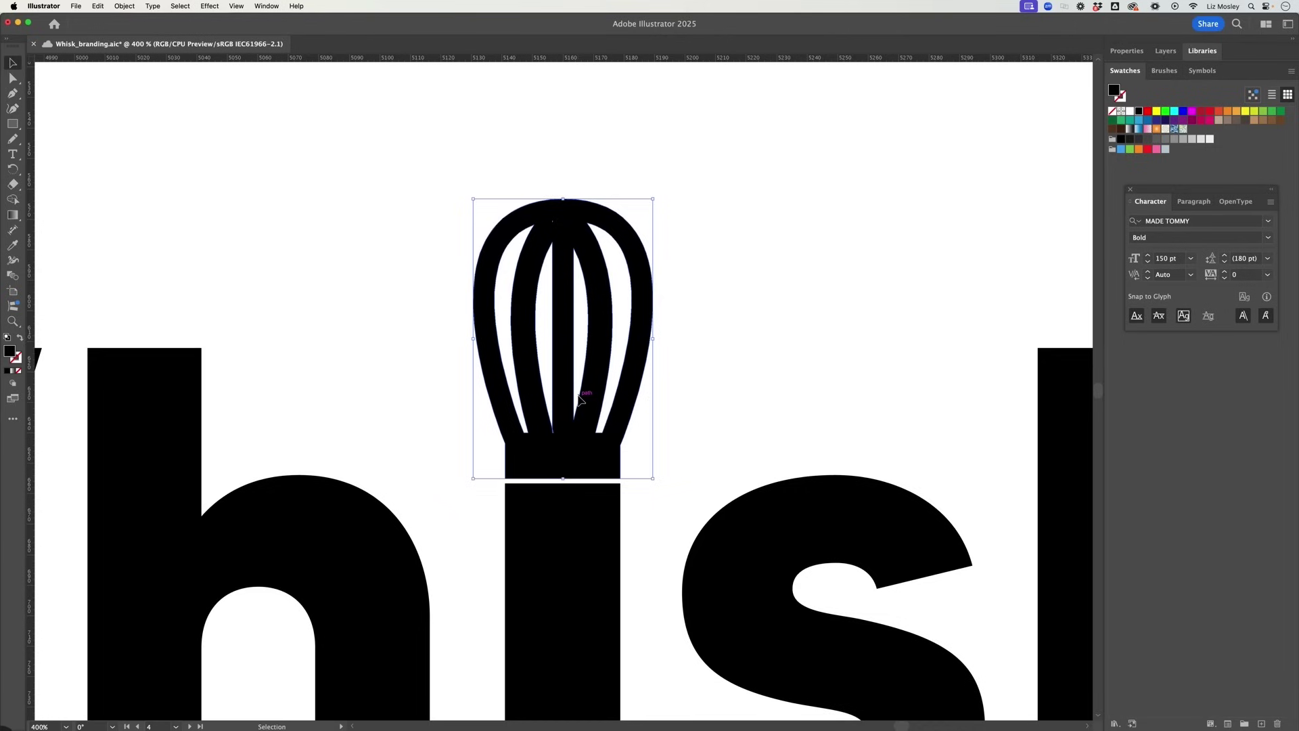
pyautogui.moveTo(587, 412); pyautogui.dragTo(588, 418)
pyautogui.moveTo(456, 401); pyautogui.dragTo(565, 501)
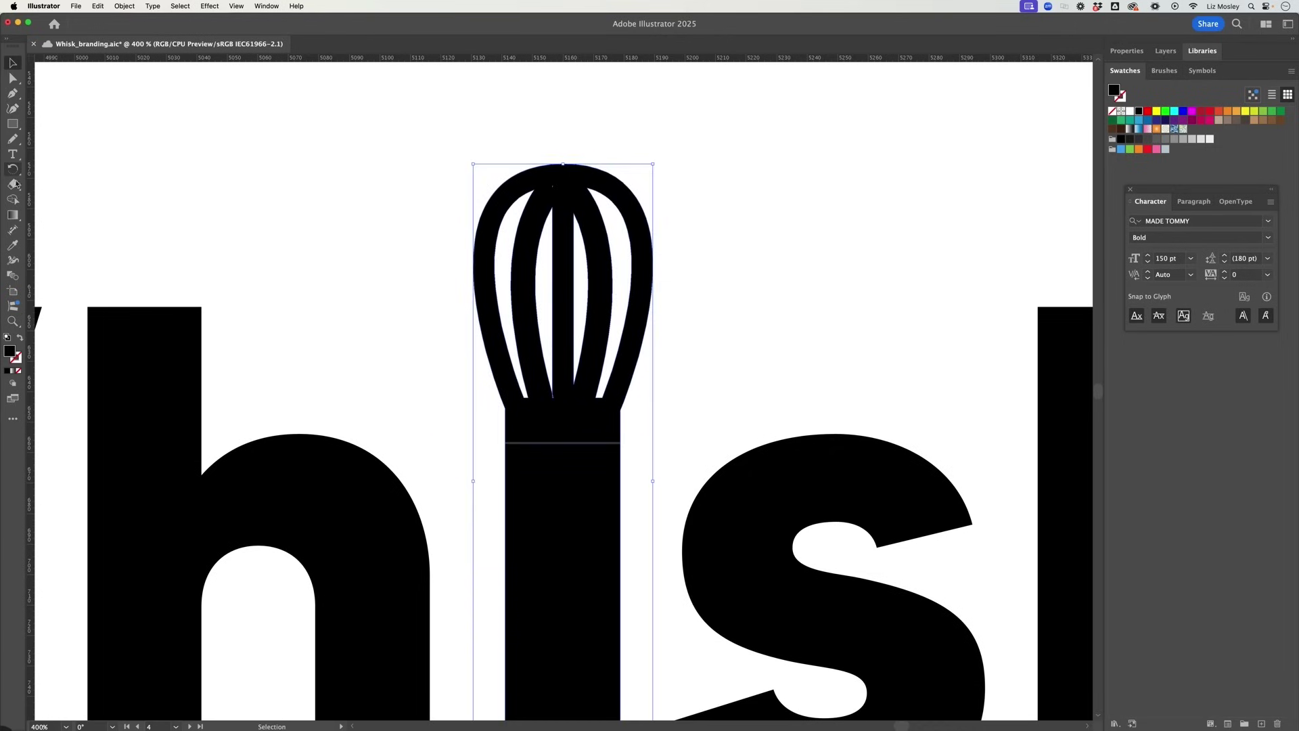
pyautogui.click(12, 199)
pyautogui.moveTo(561, 429); pyautogui.dragTo(560, 470)
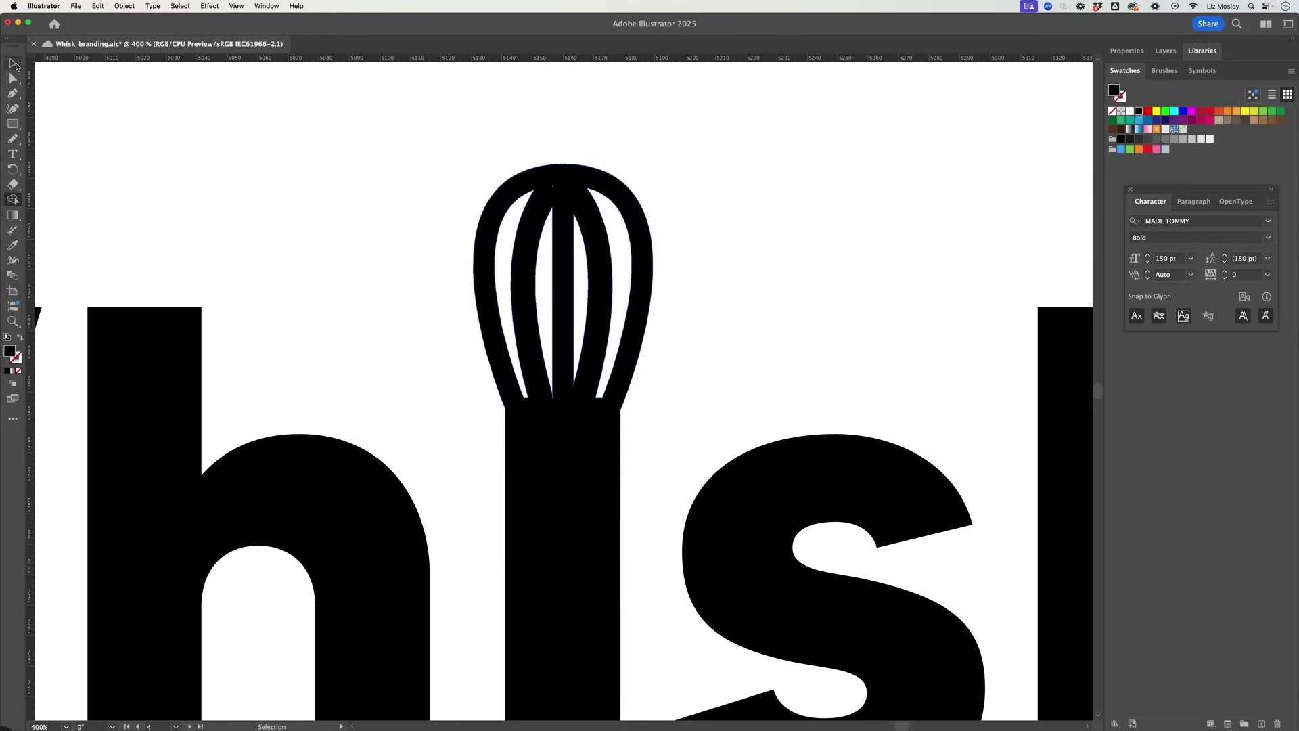
pyautogui.click(12, 62)
pyautogui.click(291, 238)
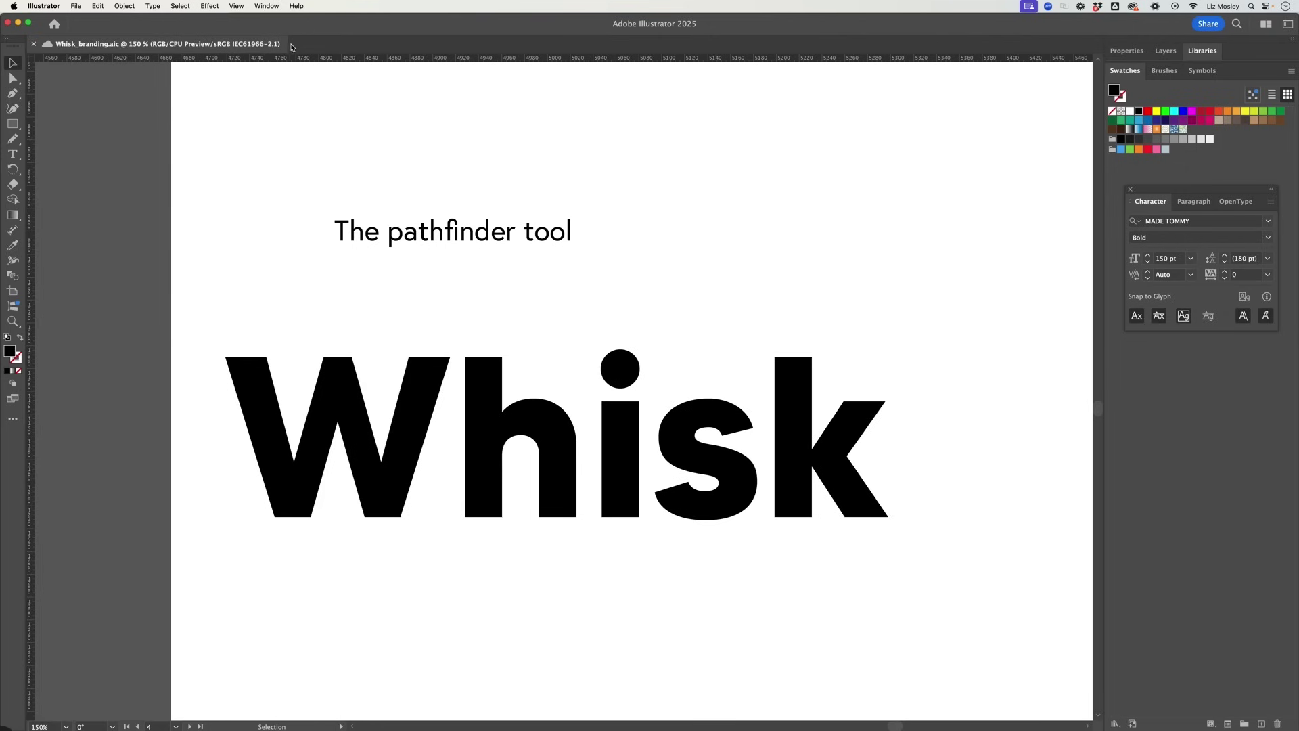
# Show the Pathfinder panel and convert the pathfinder Whisk text to outlines.
pyautogui.click(265, 6)
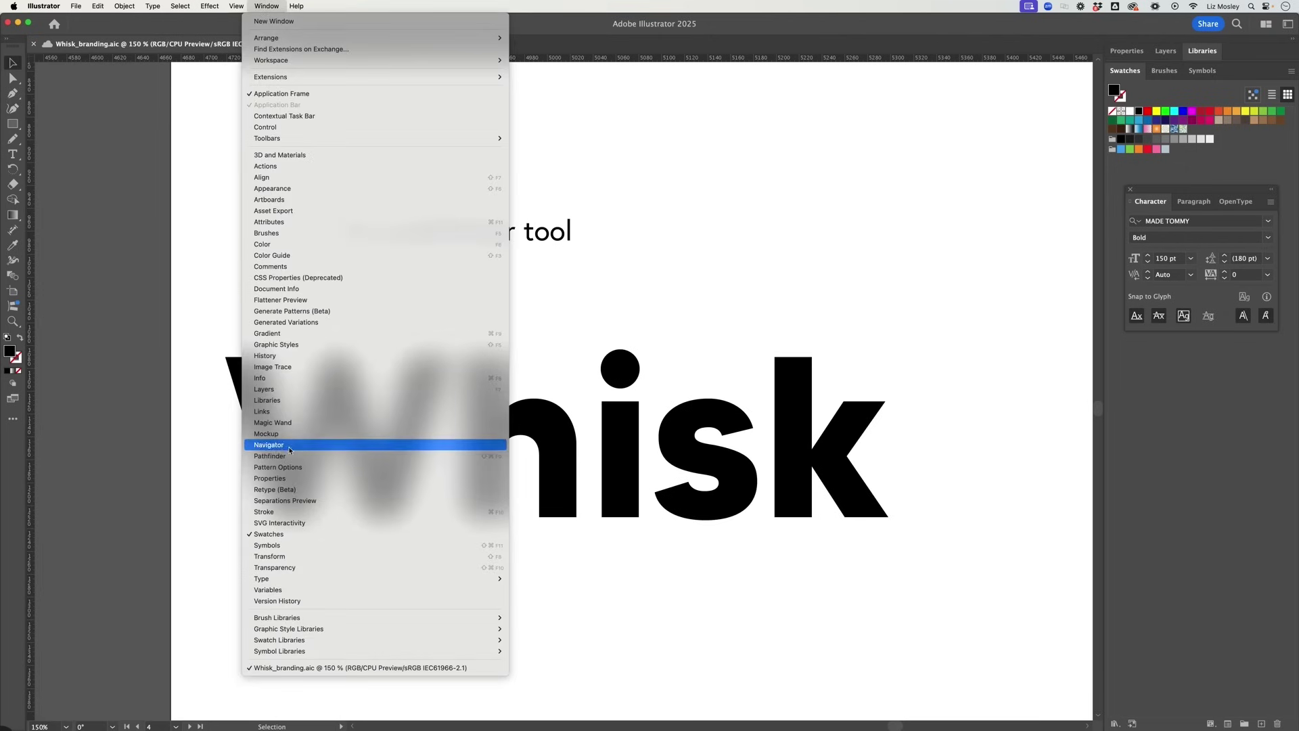
pyautogui.click(270, 455)
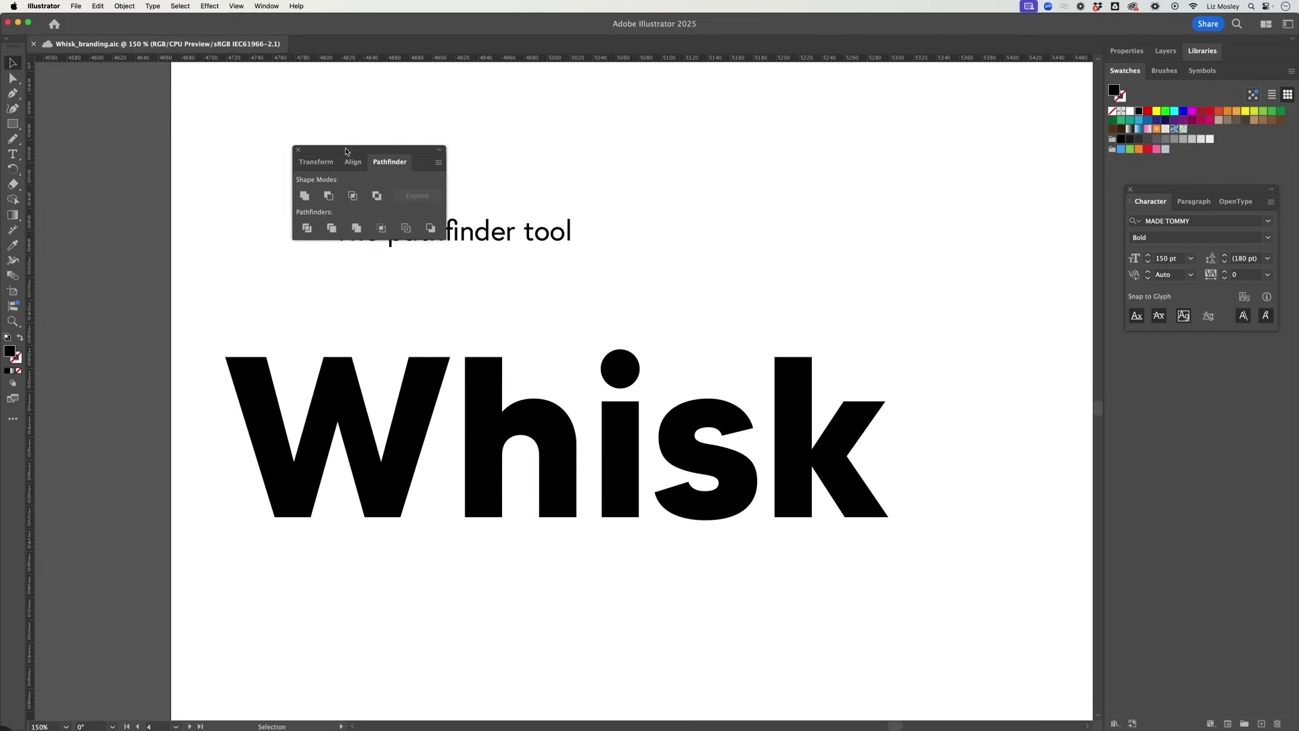
pyautogui.moveTo(344, 149); pyautogui.dragTo(211, 141)
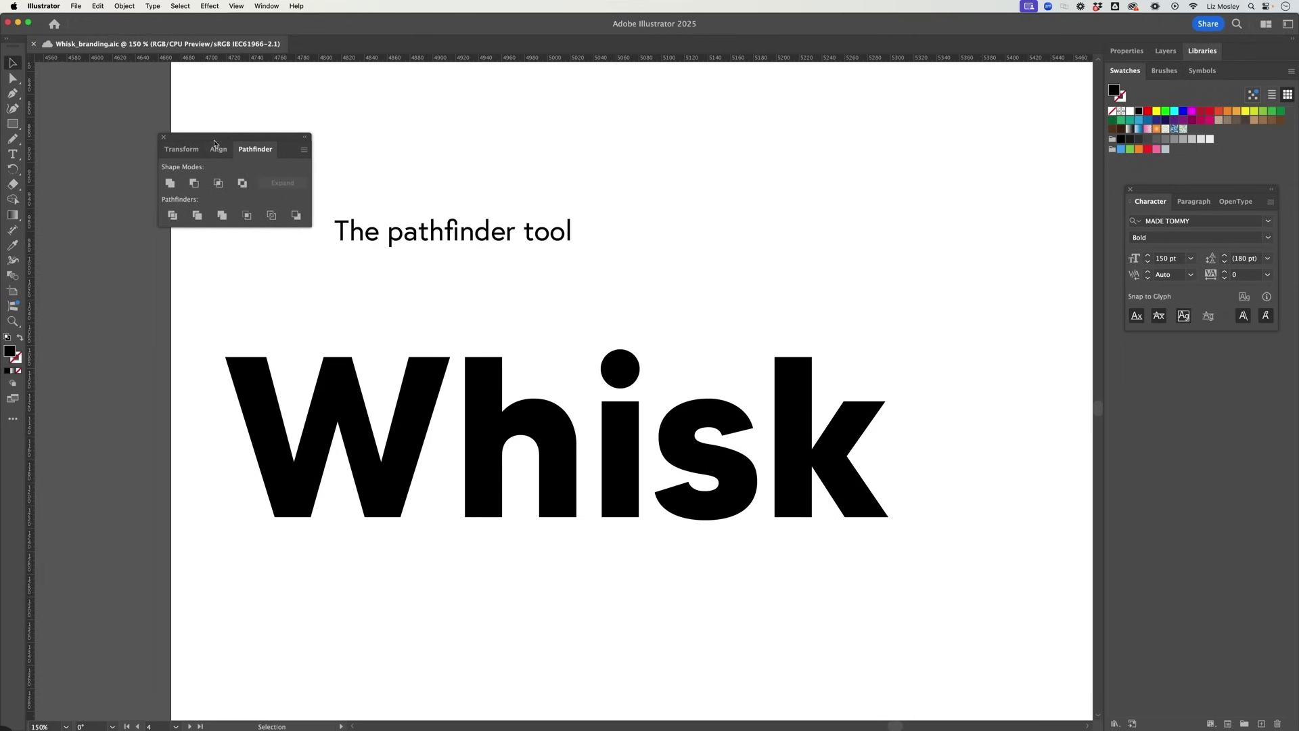
pyautogui.click(304, 433)
pyautogui.click(152, 6)
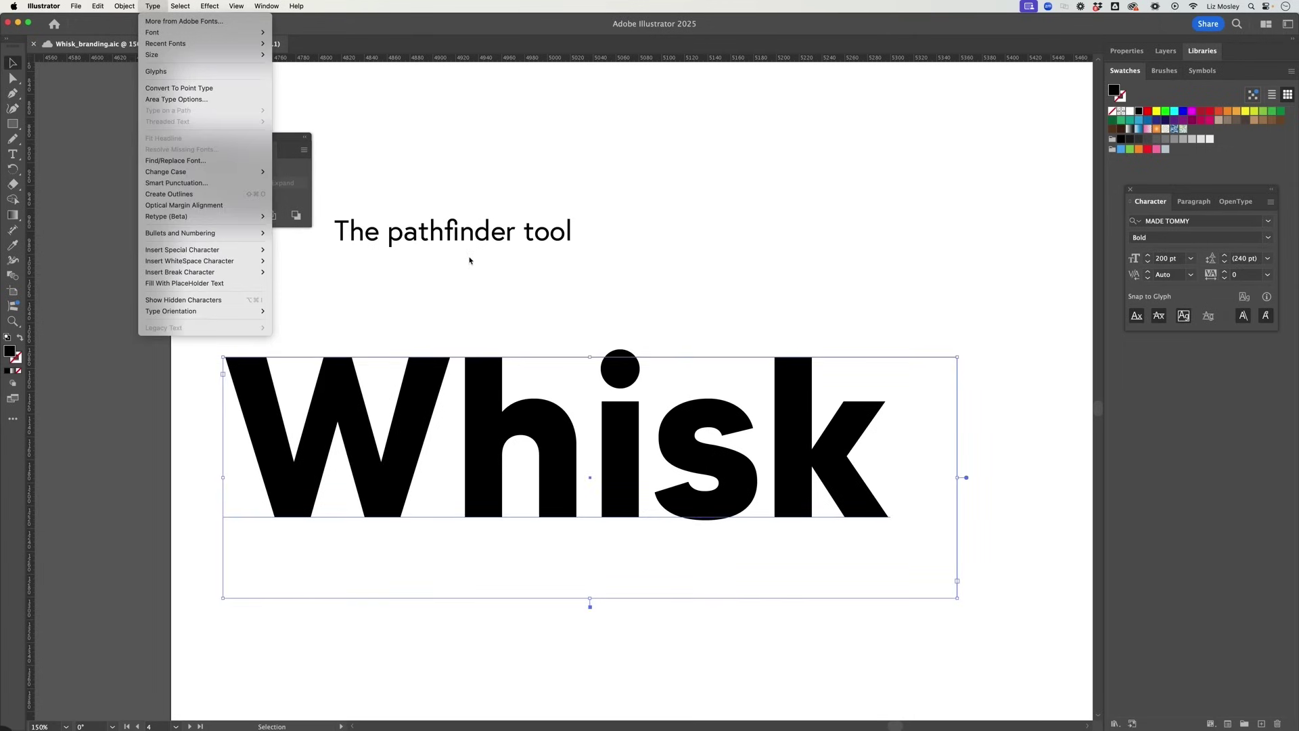
pyautogui.click(178, 195)
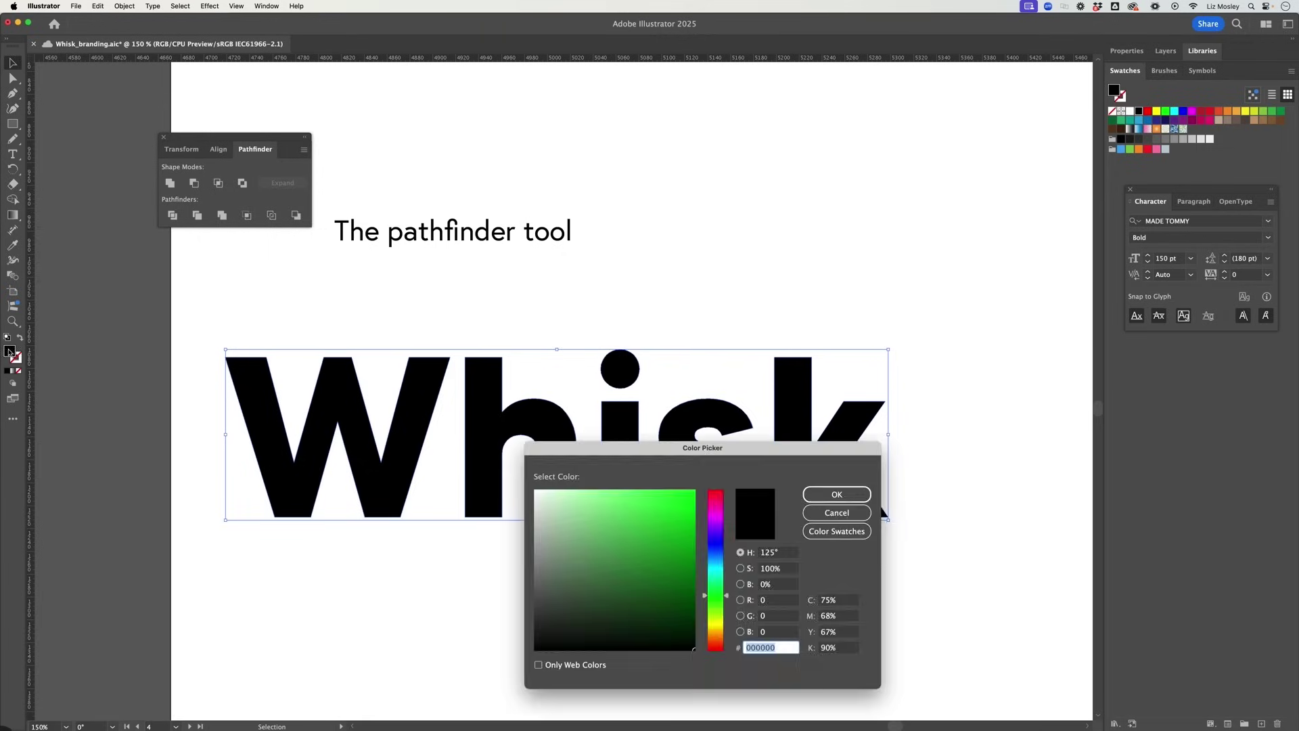
pyautogui.press('Escape')
# Draw a bright green parallelogram along the W's top with the Pen tool.
pyautogui.click(12, 94)
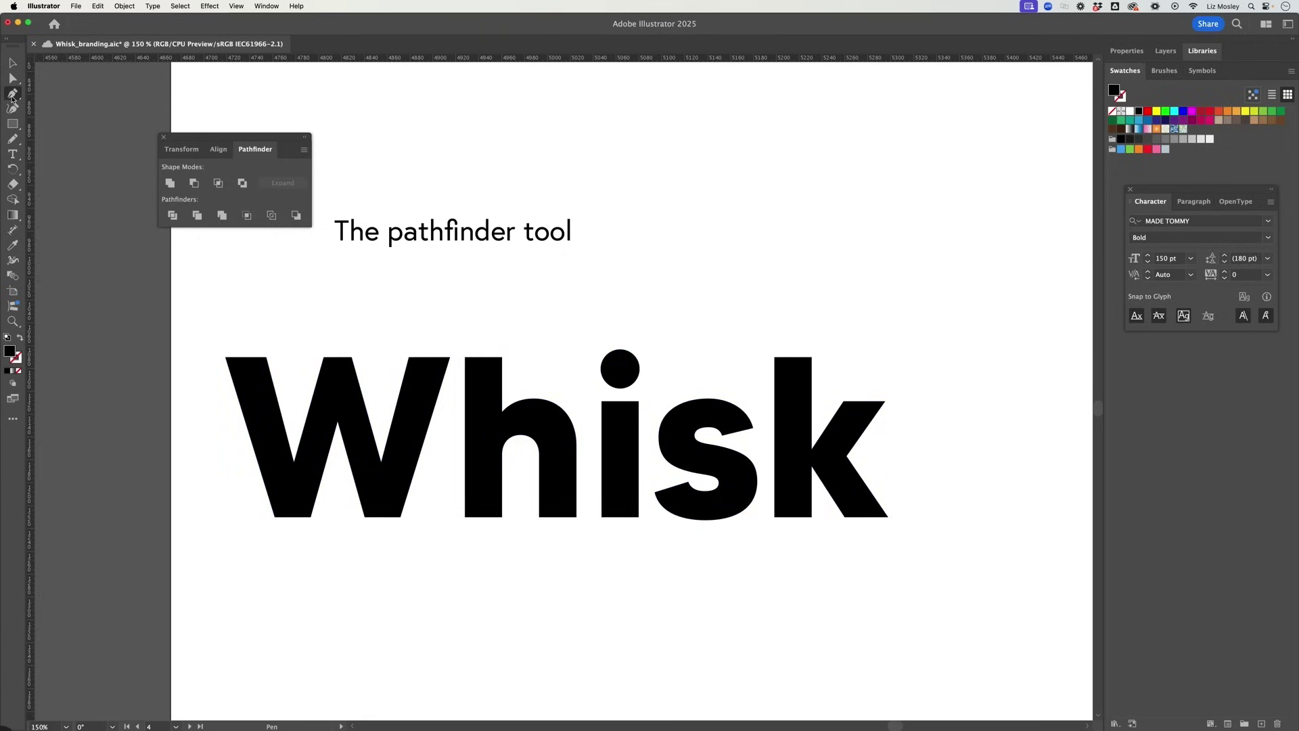
pyautogui.doubleClick(10, 351)
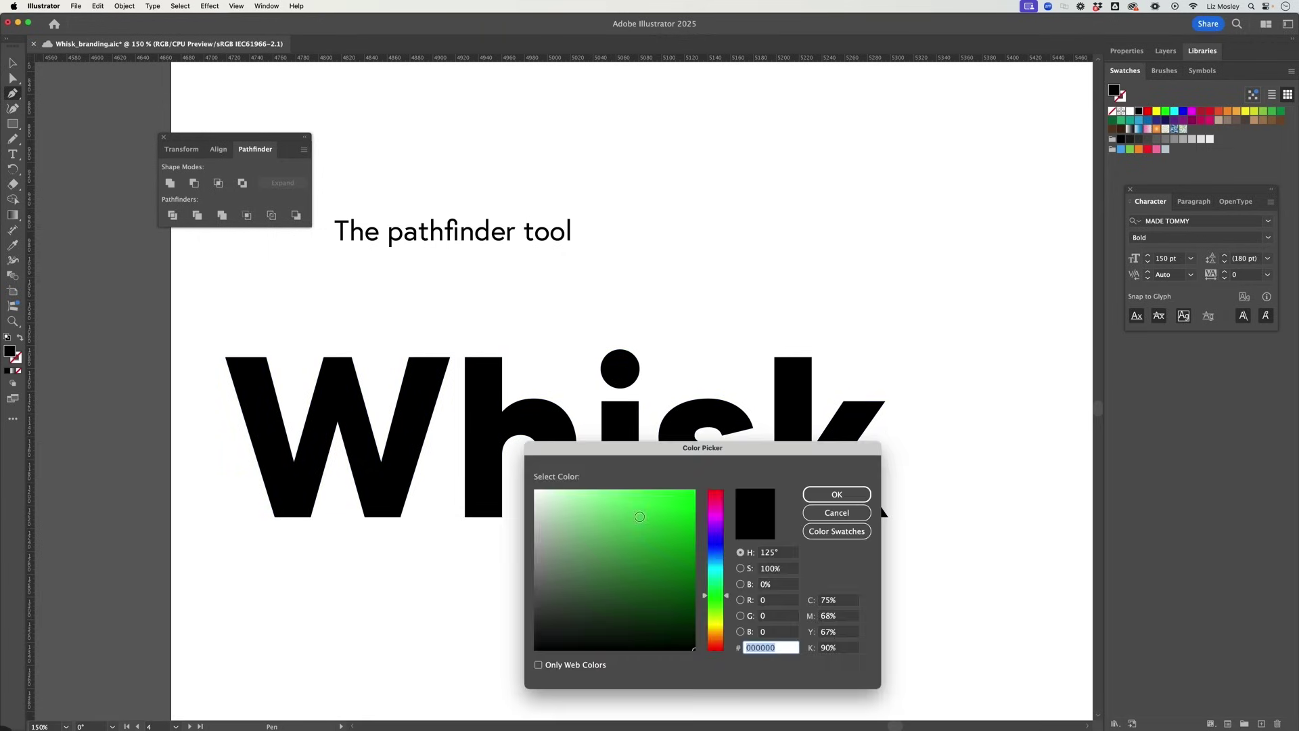
pyautogui.click(658, 514)
pyautogui.click(837, 494)
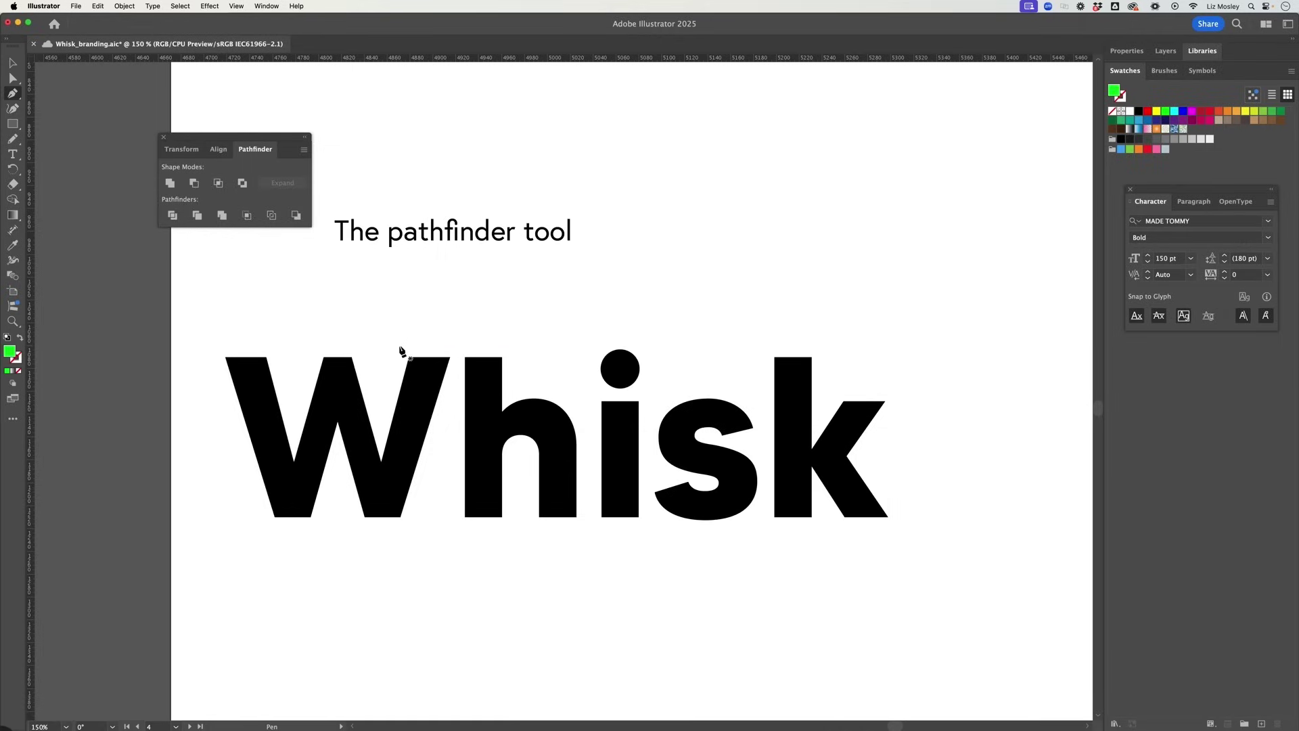
pyautogui.click(391, 374)
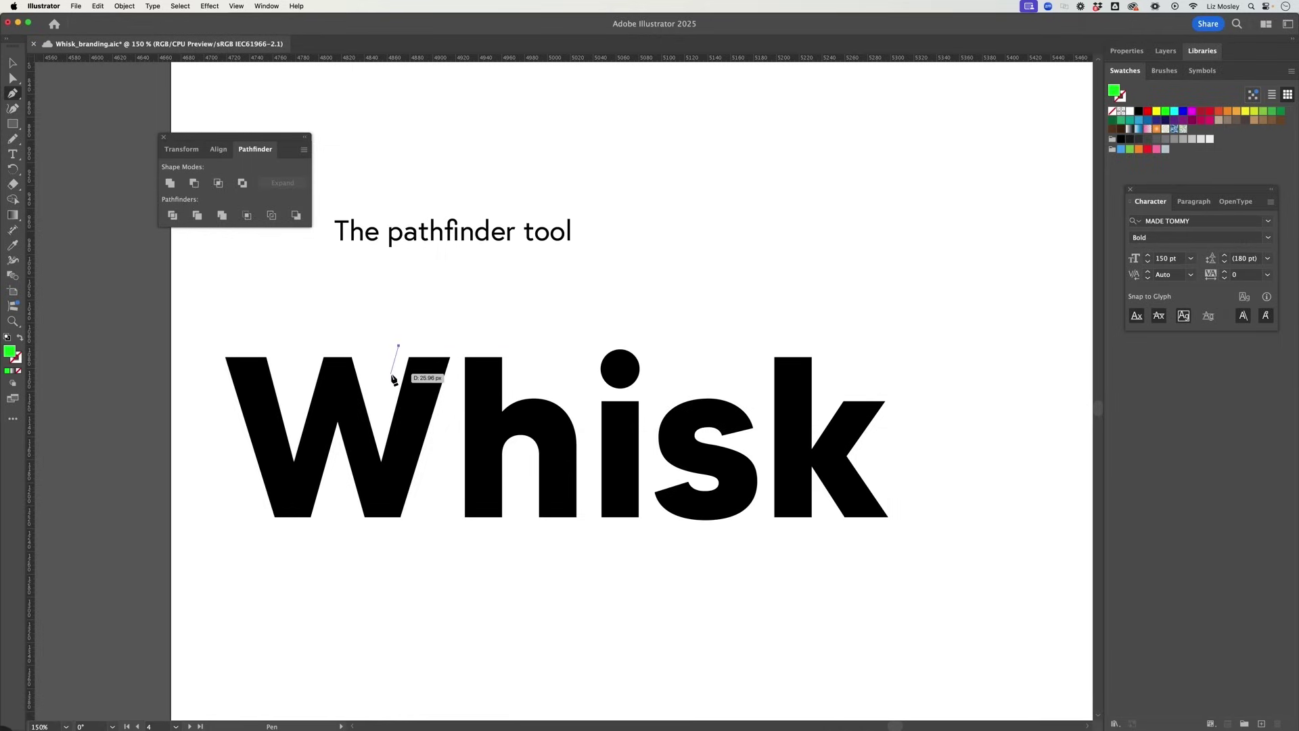
pyautogui.click(454, 374)
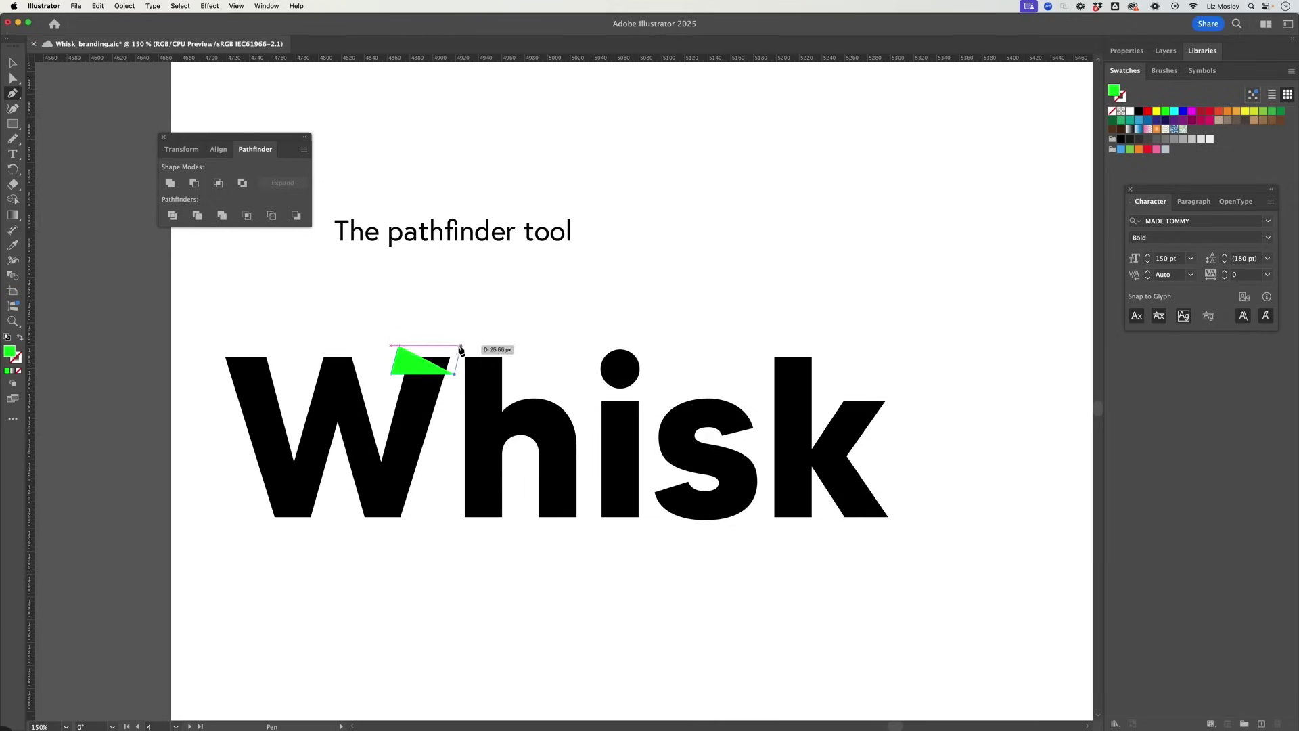
pyautogui.click(461, 346)
pyautogui.click(399, 345)
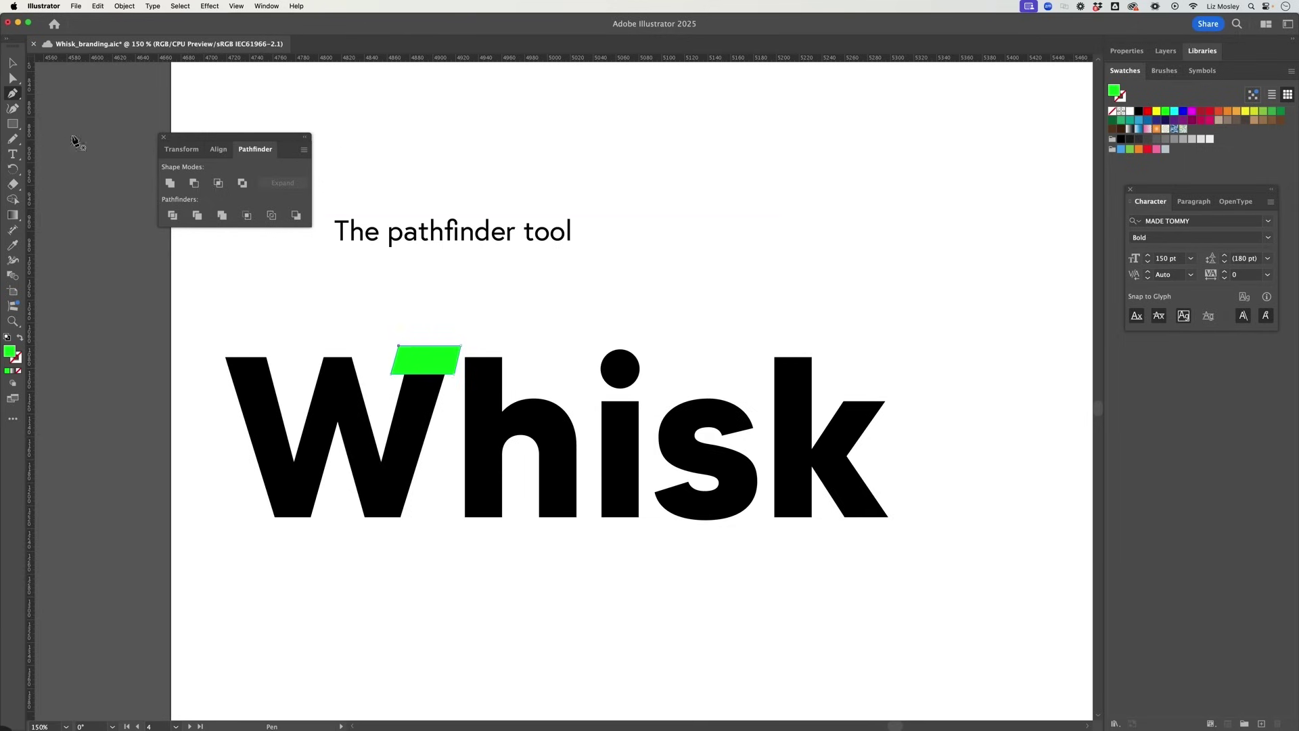
# Cut the green parallelogram out of the W using Minus Front.
pyautogui.press('v')
pyautogui.keyDown('shift'); pyautogui.click(386, 416); pyautogui.keyUp('shift')
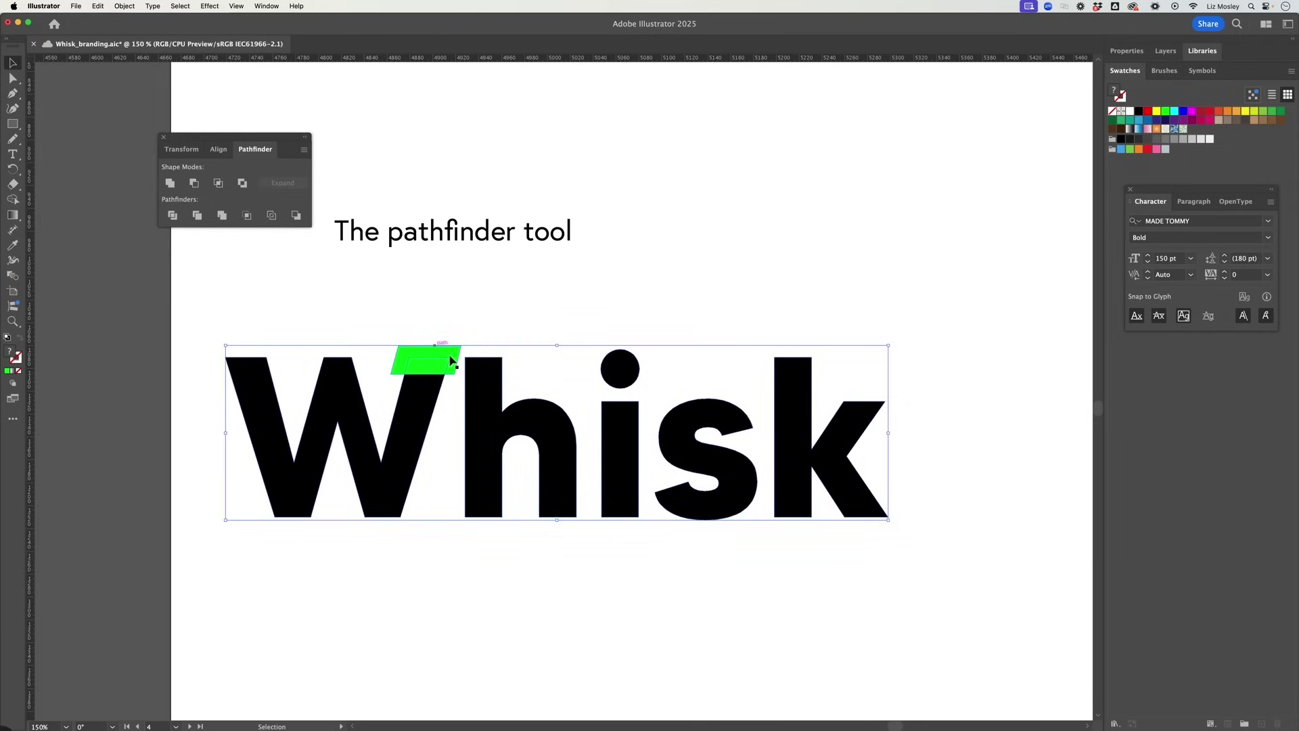
pyautogui.keyDown('shift'); pyautogui.click(488, 508); pyautogui.keyUp('shift')
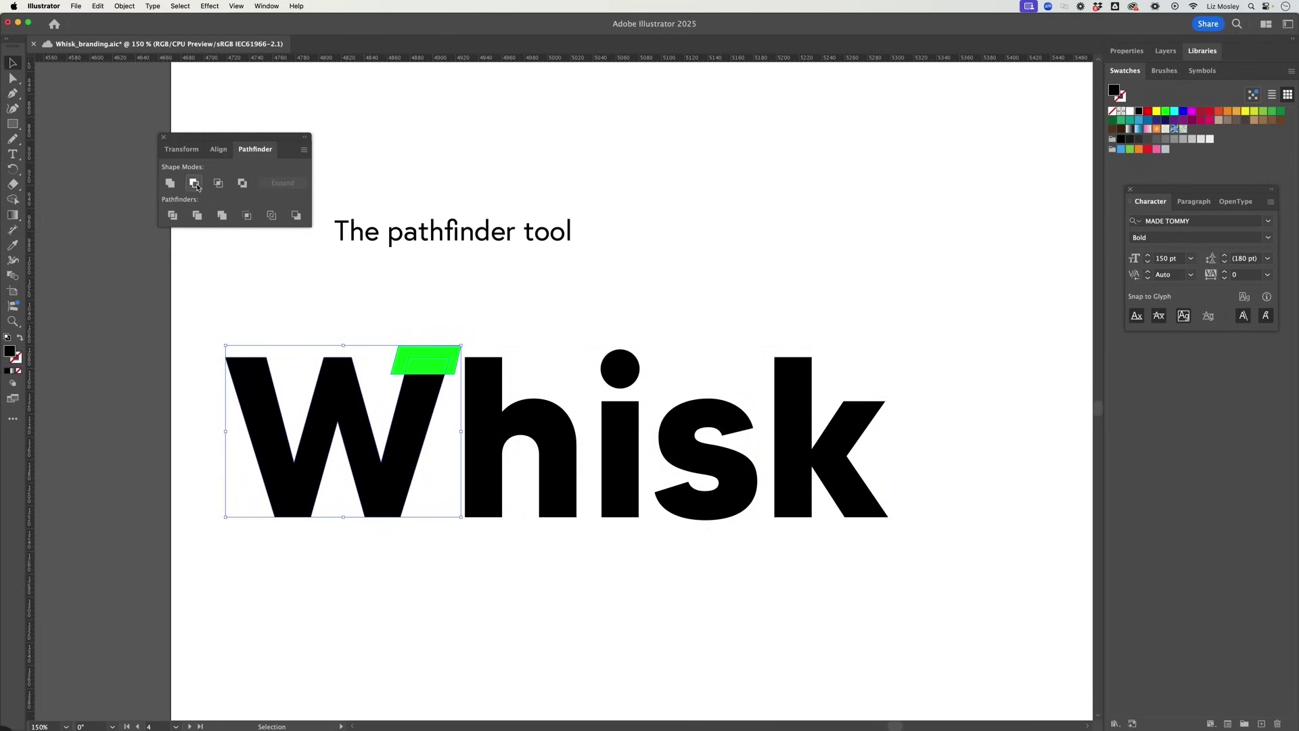
pyautogui.click(195, 184)
pyautogui.click(426, 328)
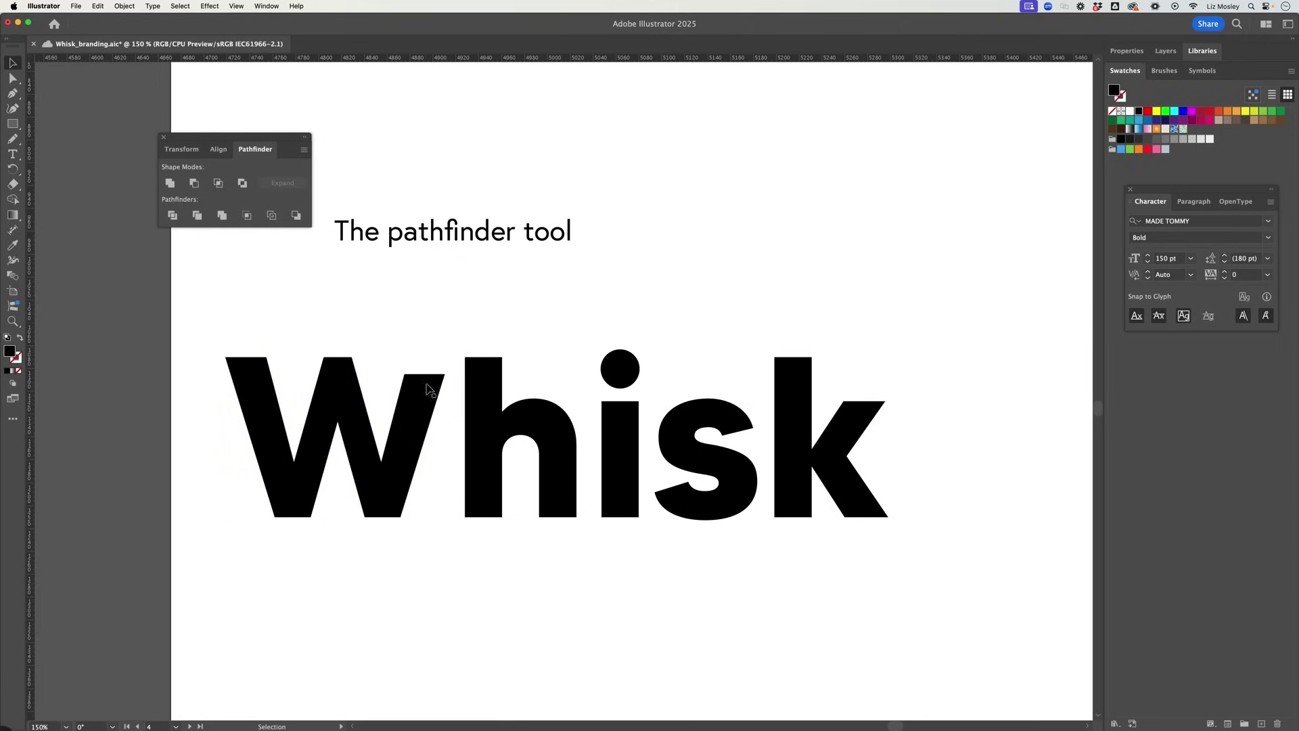
# Draw a small #00FF12 green rectangle over the h's lower-left base.
pyautogui.click(13, 124)
pyautogui.doubleClick(12, 352)
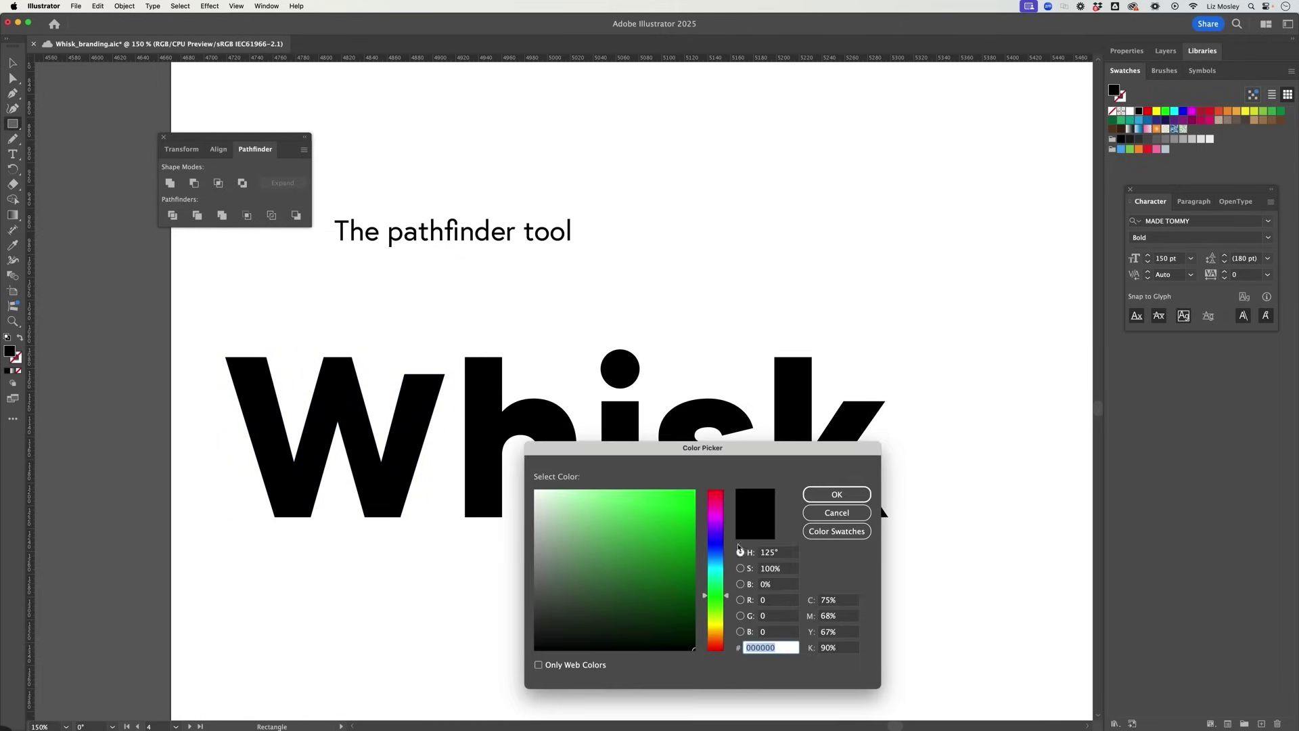
pyautogui.write('00FF12')
pyautogui.click(809, 497)
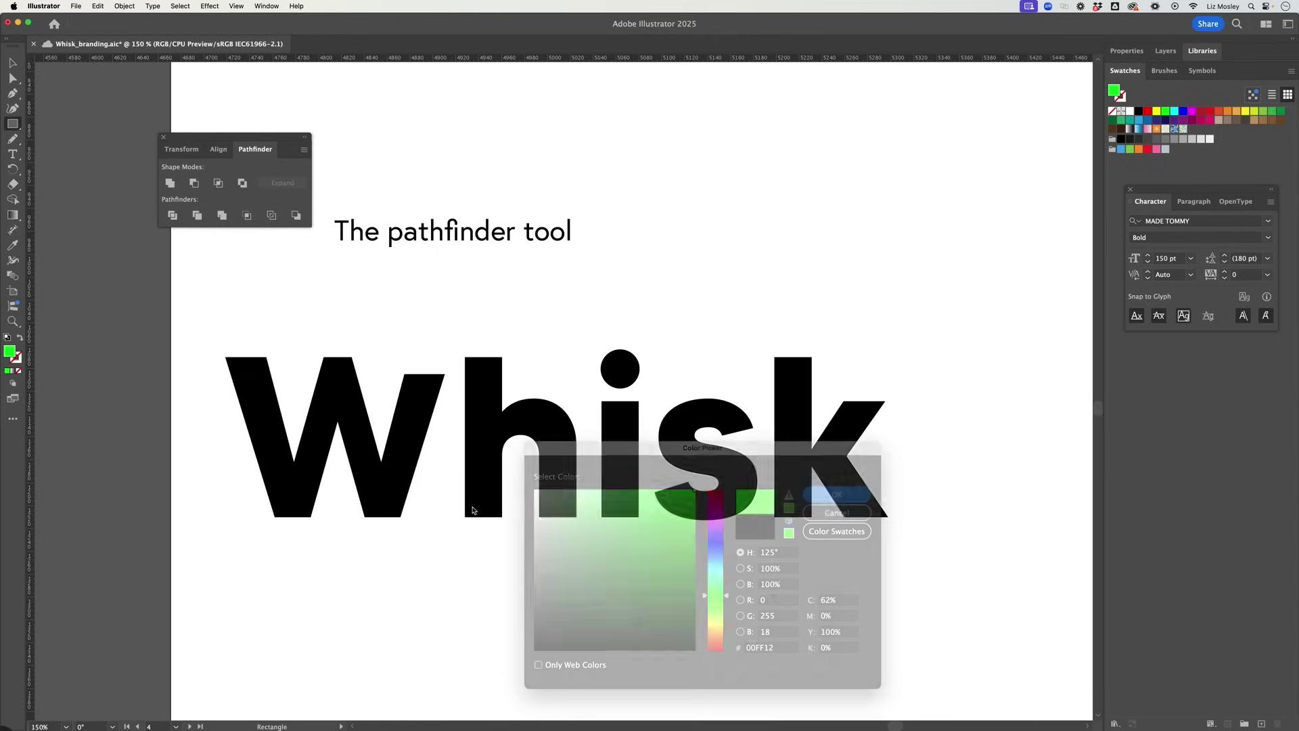
pyautogui.moveTo(455, 498); pyautogui.dragTo(513, 525)
# Subtract the green rectangle from the h with Minus Front.
pyautogui.click(12, 63)
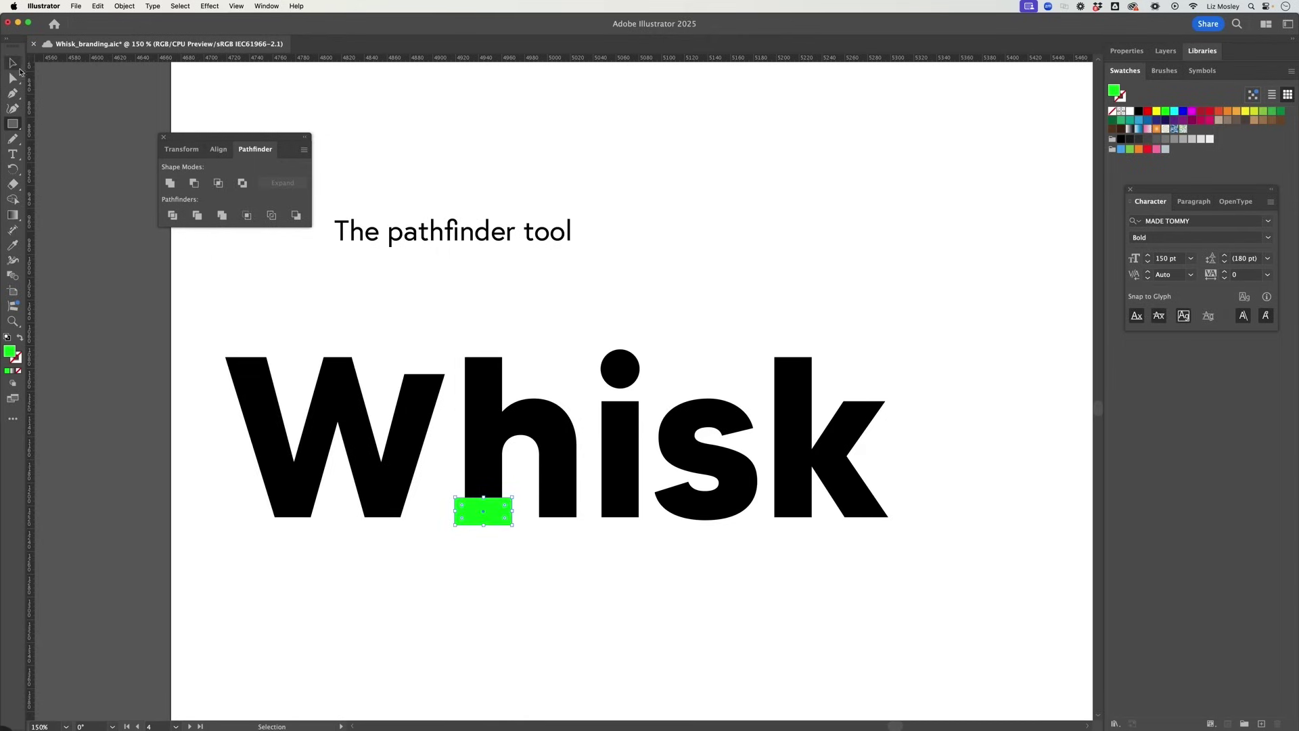
pyautogui.keyDown('shift'); pyautogui.click(492, 463); pyautogui.keyUp('shift')
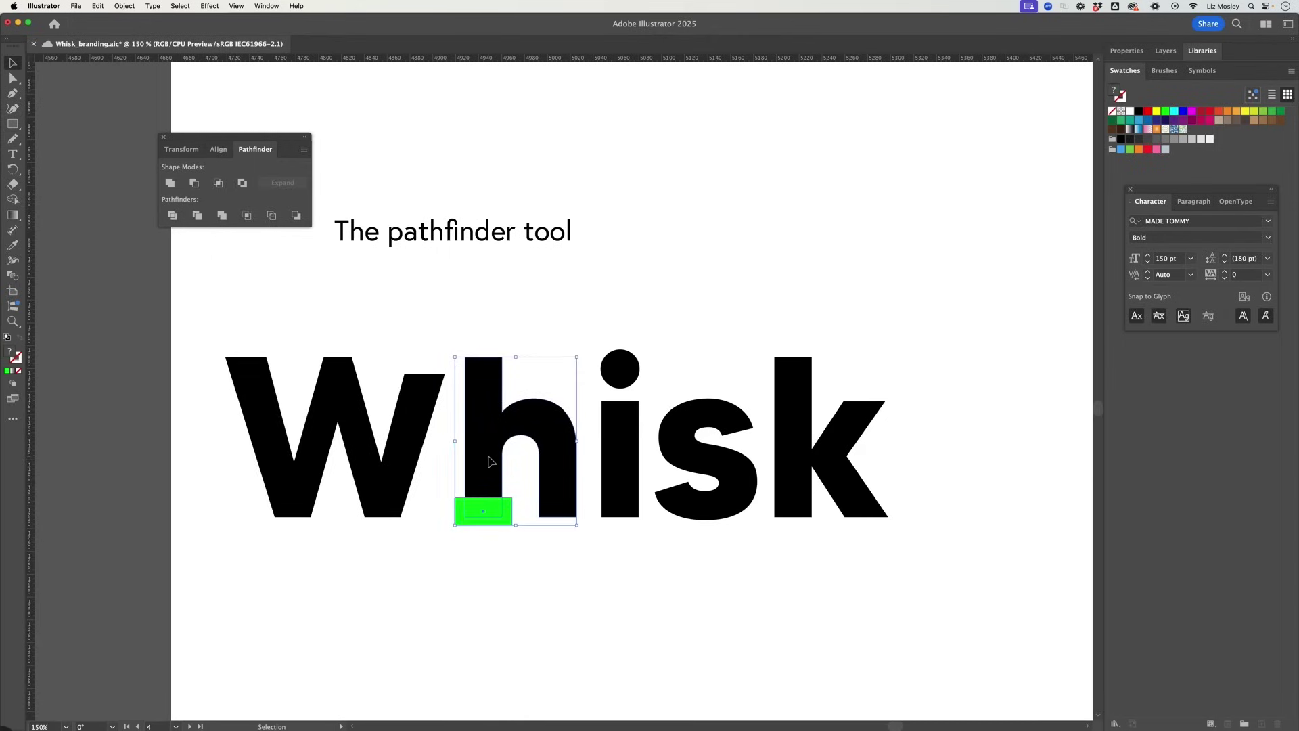
pyautogui.click(194, 183)
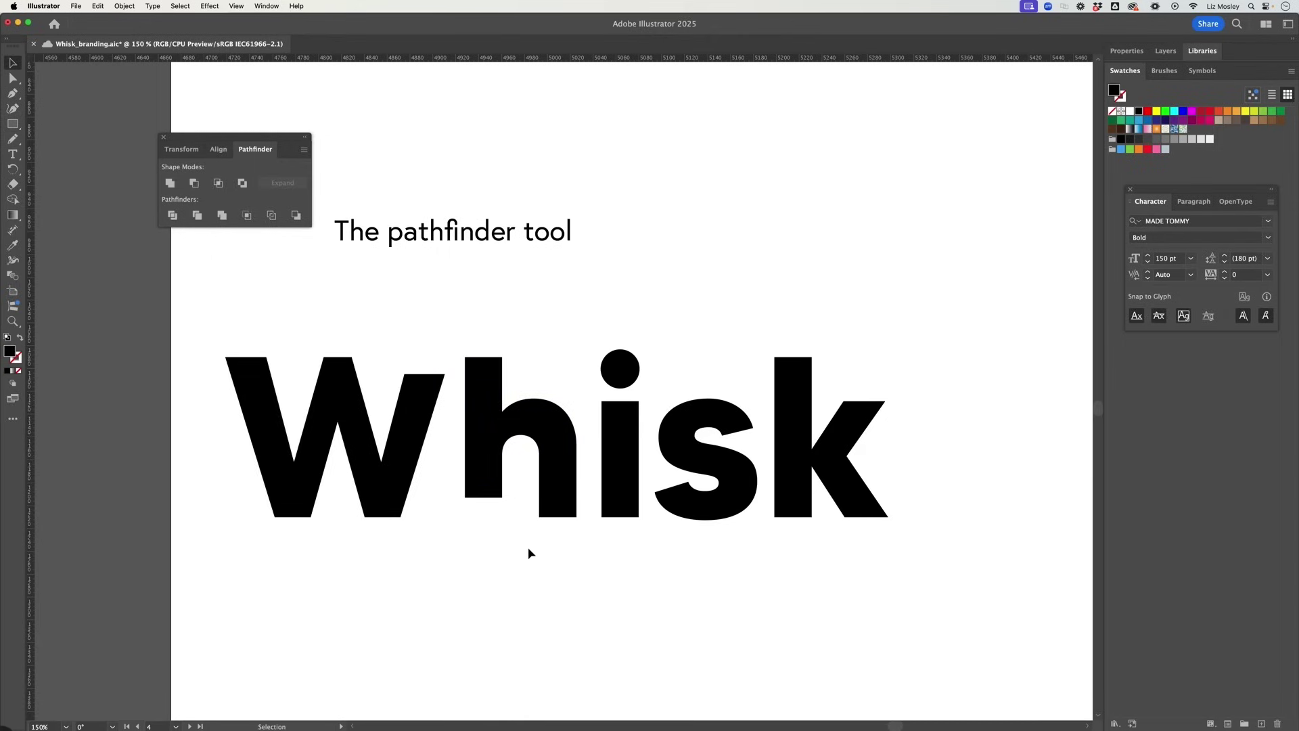
pyautogui.click(12, 124)
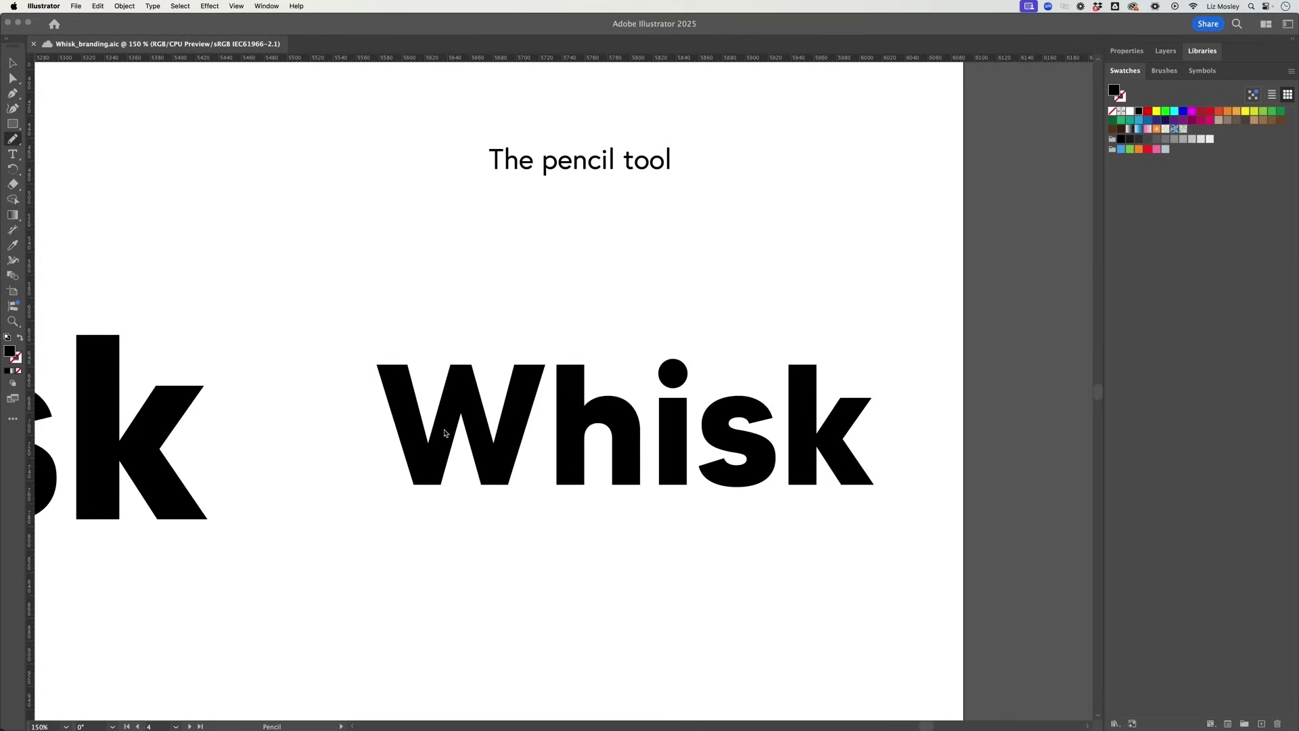
# Set the Pencil tool to Smooth fidelity with a 20 px editing range.
pyautogui.press('v')
pyautogui.click(441, 432)
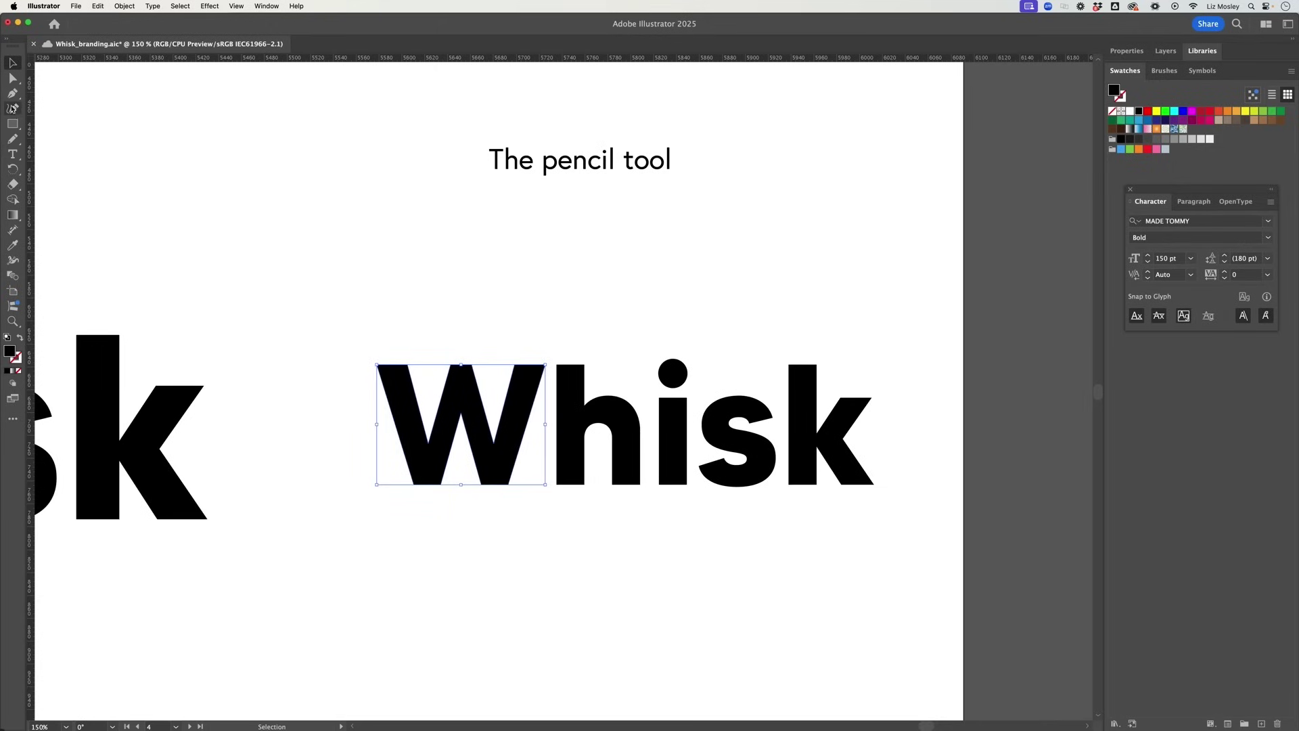
pyautogui.click(13, 140)
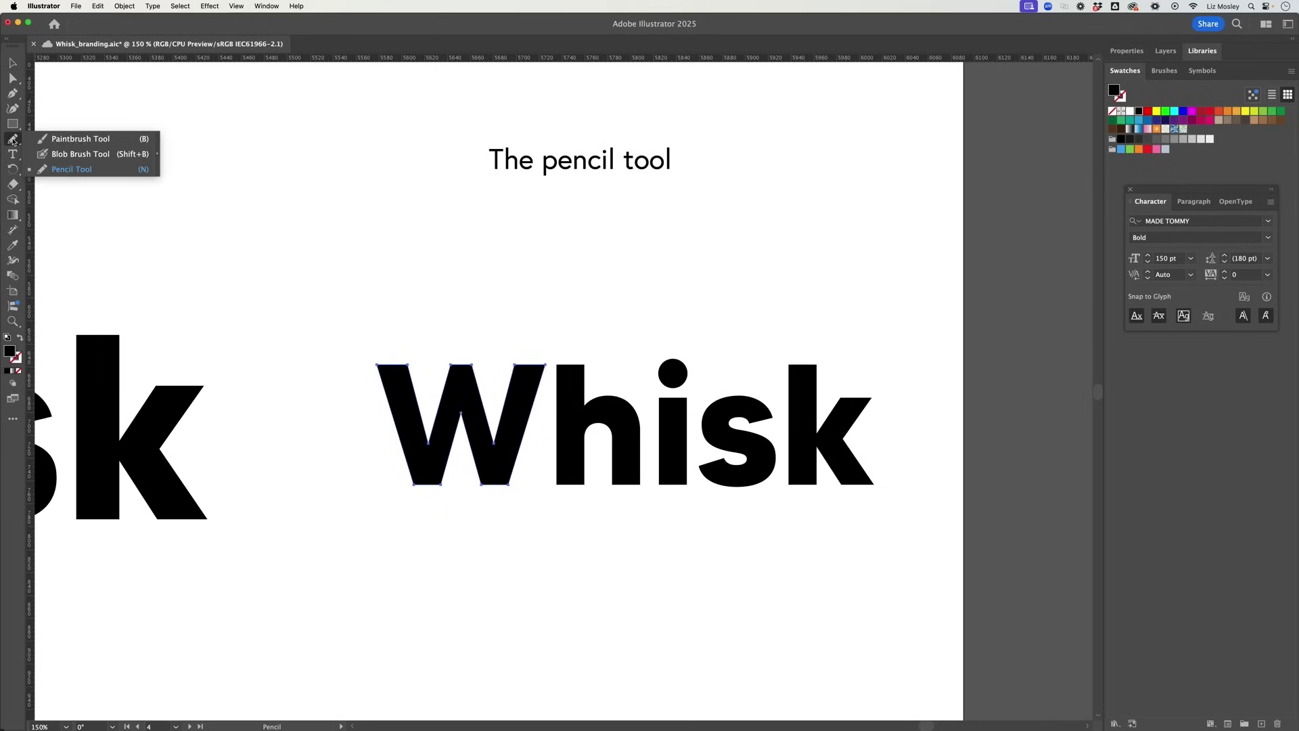
pyautogui.click(13, 140)
pyautogui.doubleClick(13, 140)
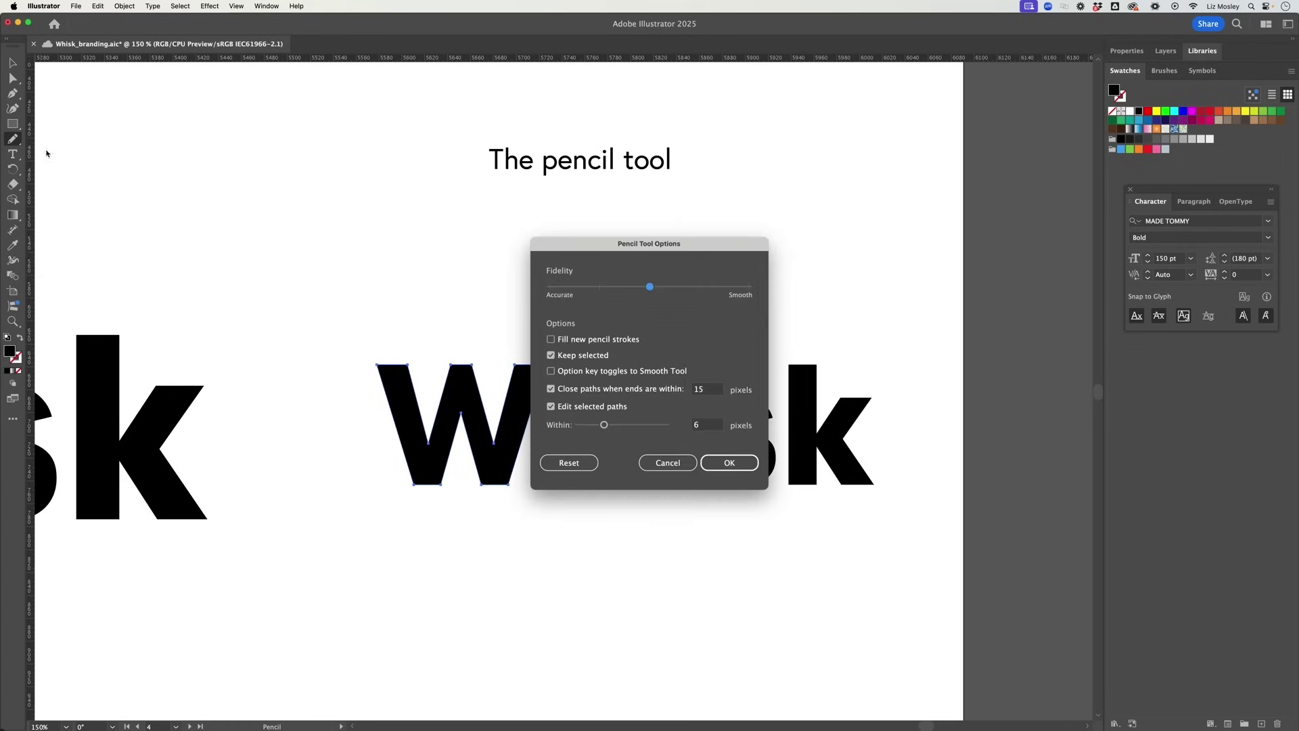
pyautogui.moveTo(617, 255); pyautogui.dragTo(245, 145)
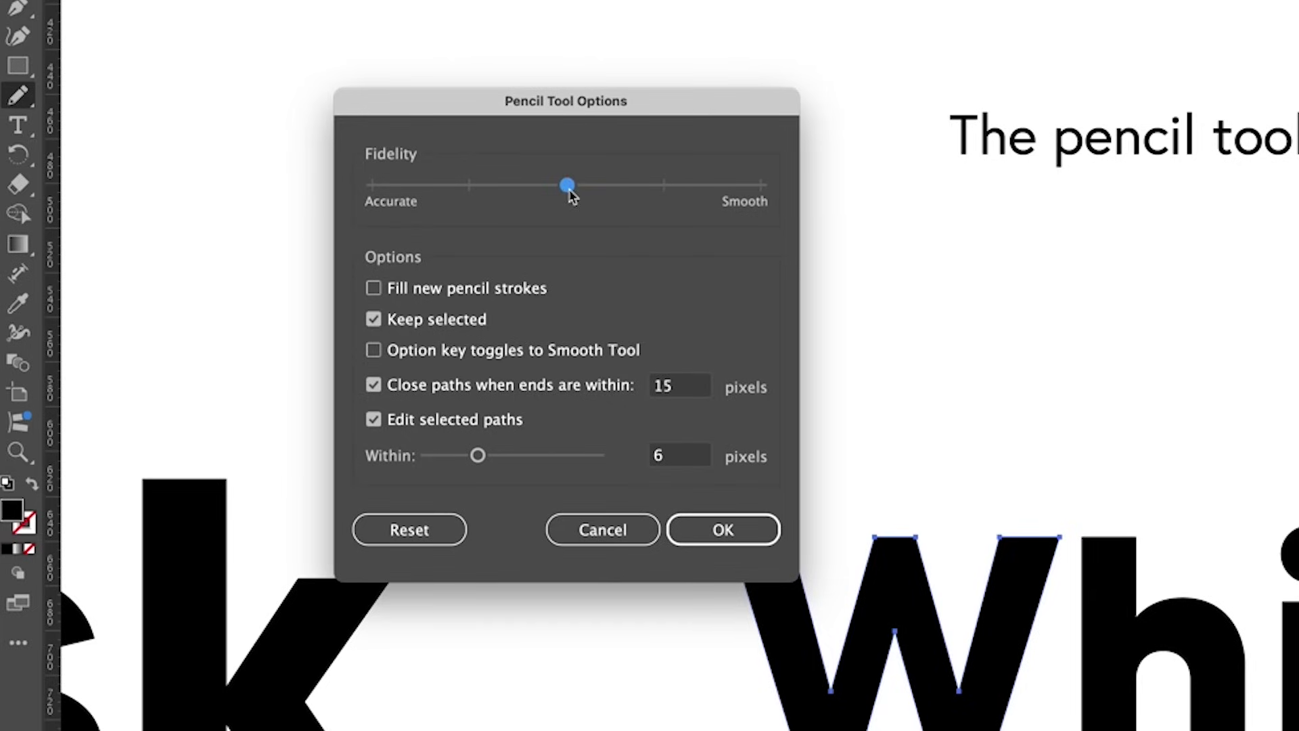
pyautogui.moveTo(569, 191); pyautogui.dragTo(760, 187)
pyautogui.moveTo(482, 458); pyautogui.dragTo(609, 459)
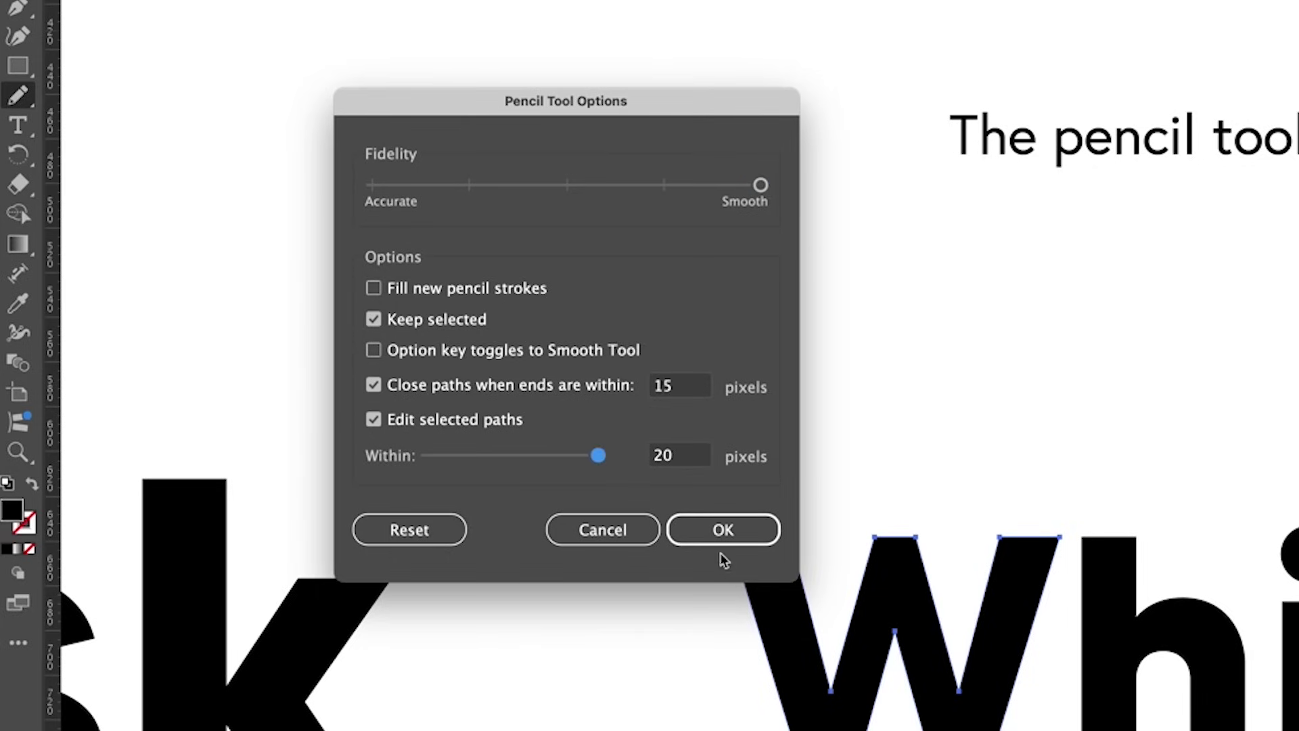
pyautogui.click(721, 531)
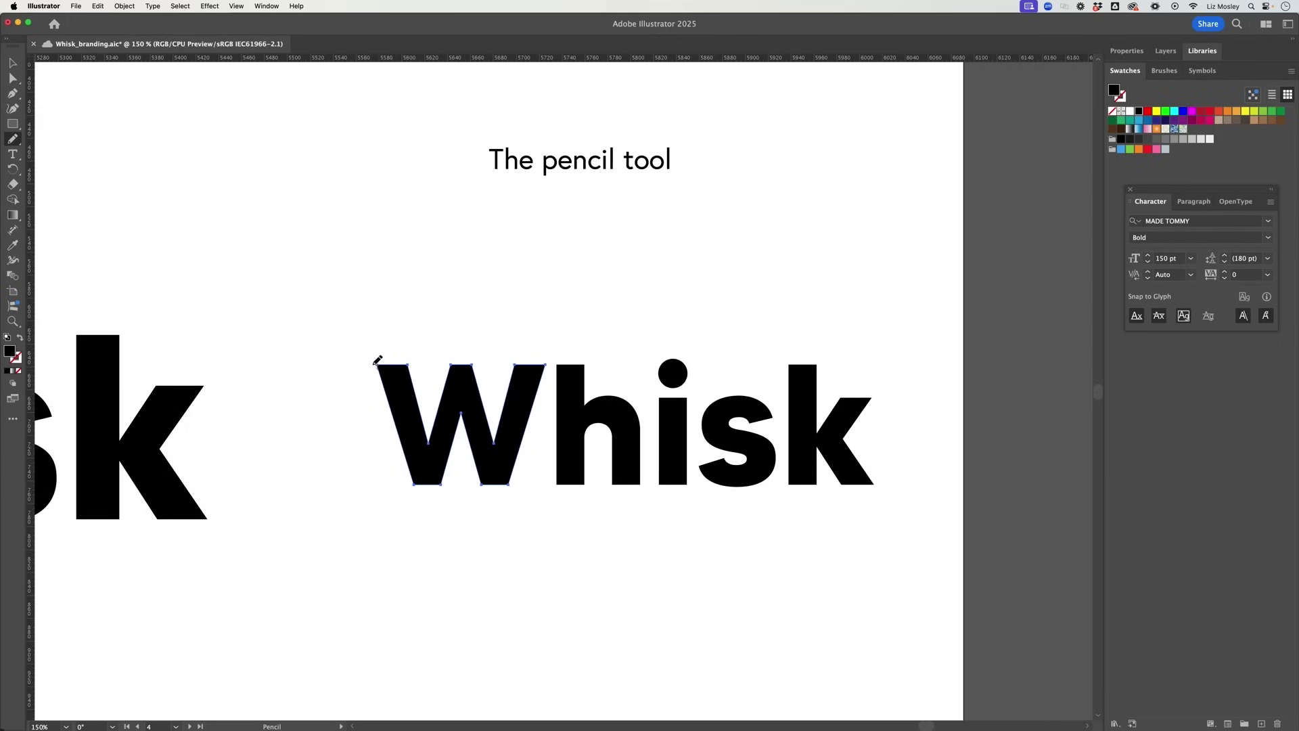
# Draw a curling pencil swash from the W's top-left corner.
pyautogui.moveTo(376, 363)
pyautogui.mouseDown()
pyautogui.moveTo(328, 354)
pyautogui.moveTo(323, 340)
pyautogui.moveTo(348, 327)
pyautogui.moveTo(413, 367)
pyautogui.mouseUp()
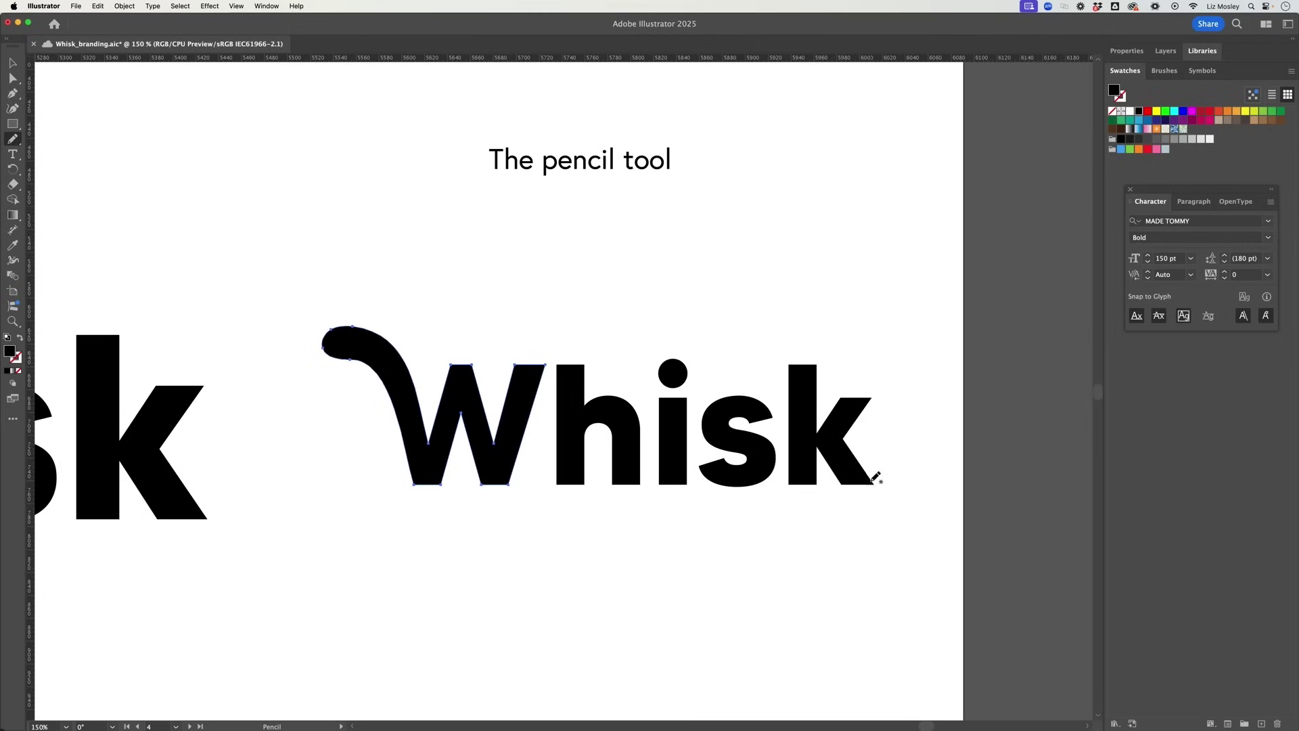
pyautogui.click(12, 62)
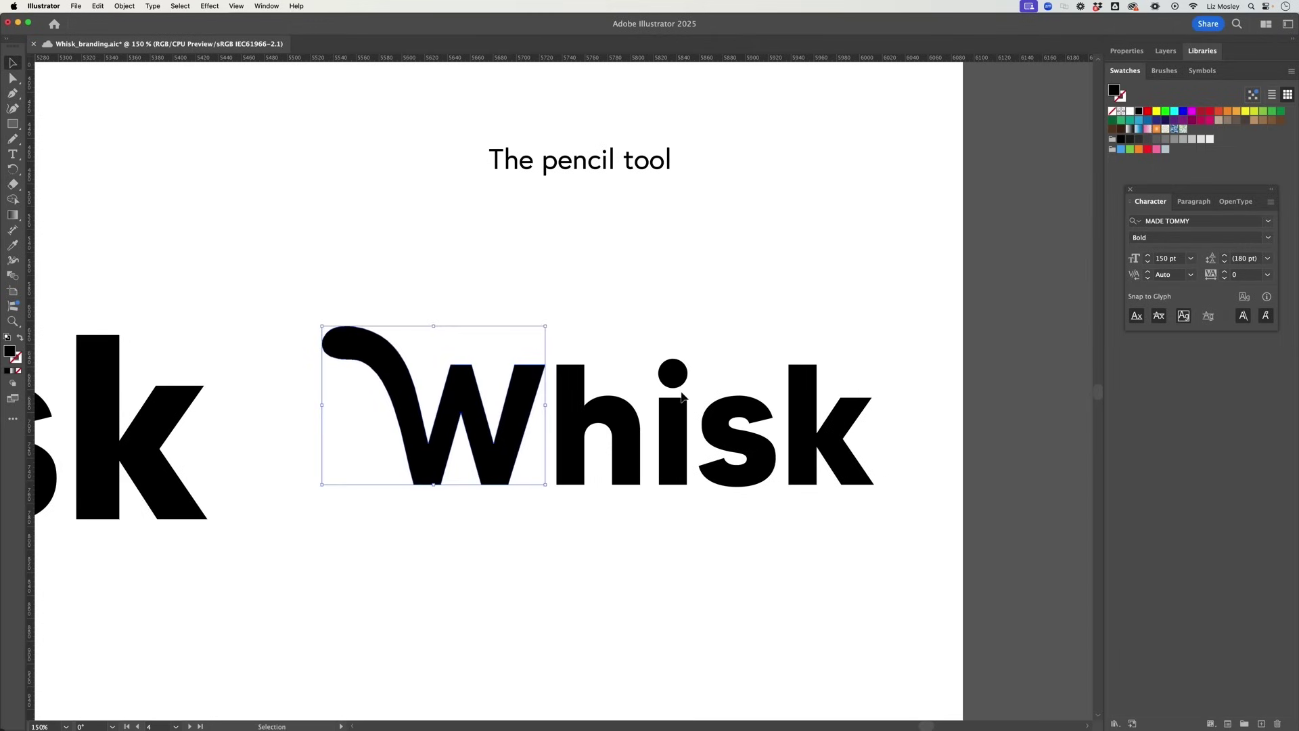
pyautogui.click(799, 426)
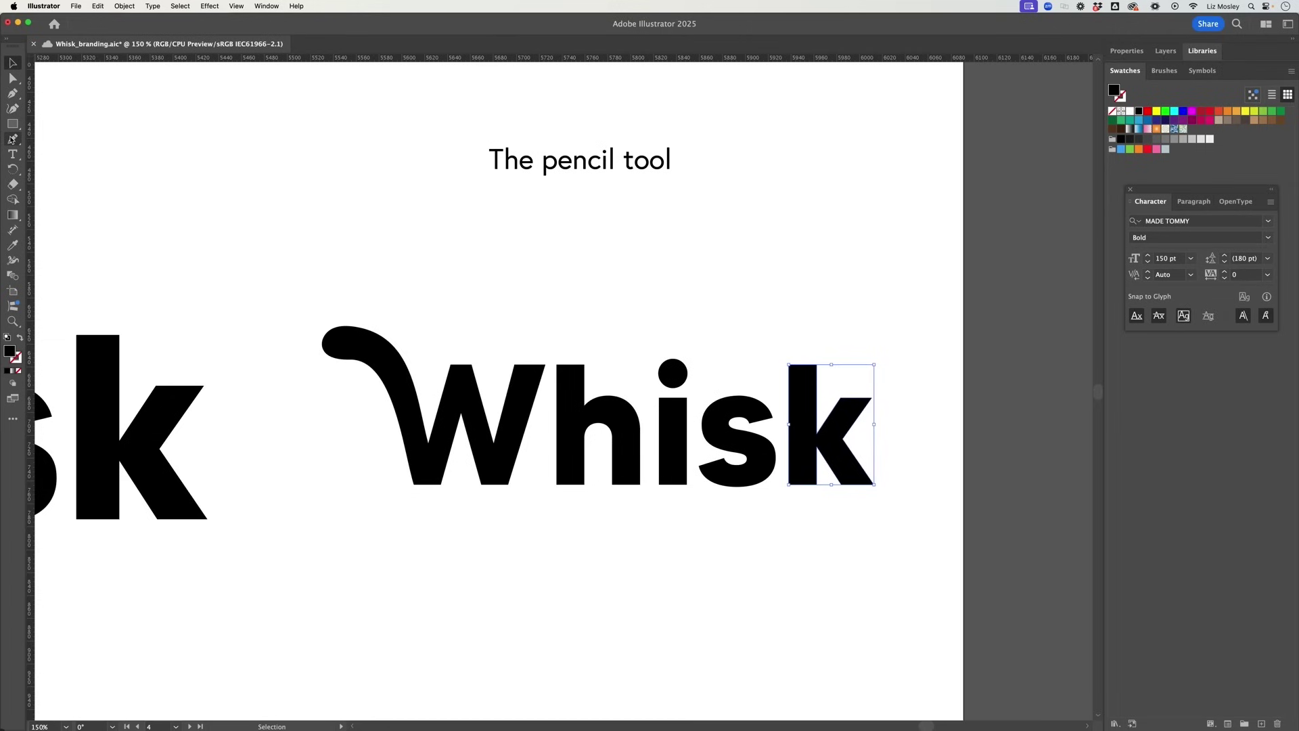
pyautogui.click(858, 551)
pyautogui.scroll(-5, 606, 303)
pyautogui.scroll(-3, 608, 308)
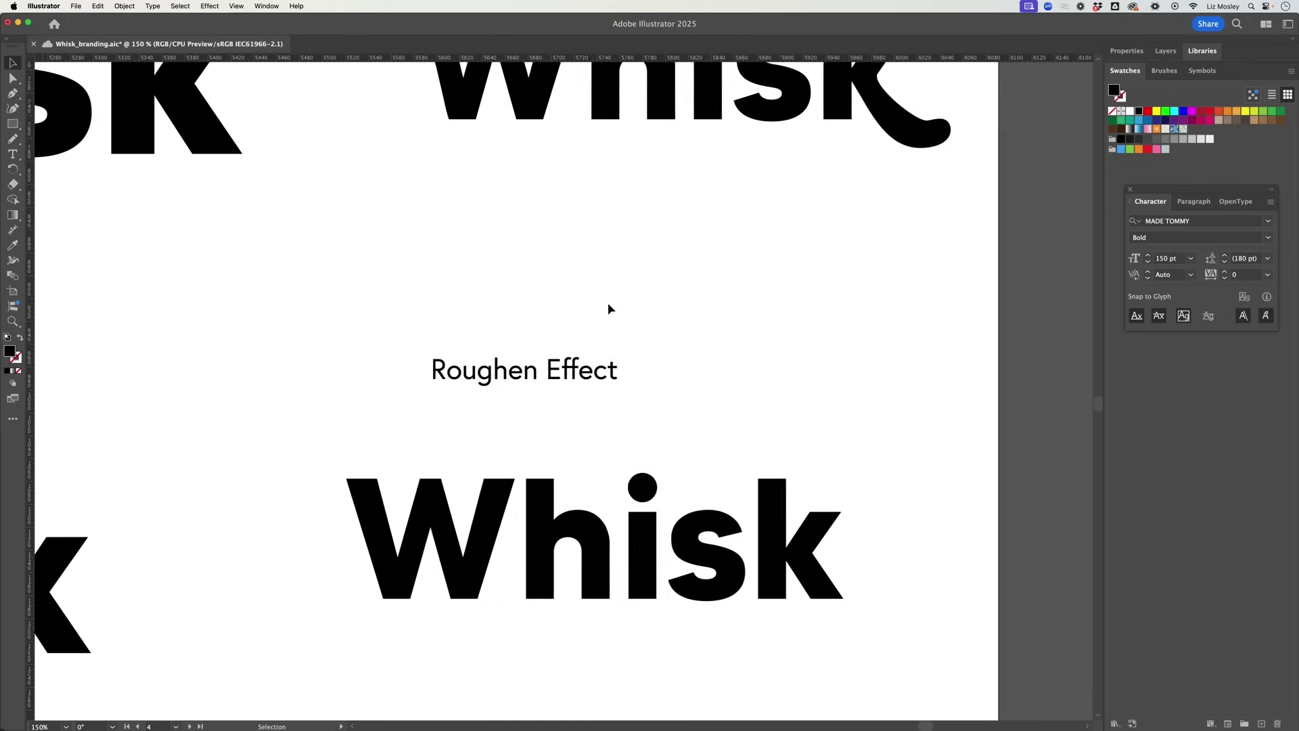
# Round the W's corners with the live-corner widgets to about a 10 px radius.
pyautogui.scroll(-3, 608, 308)
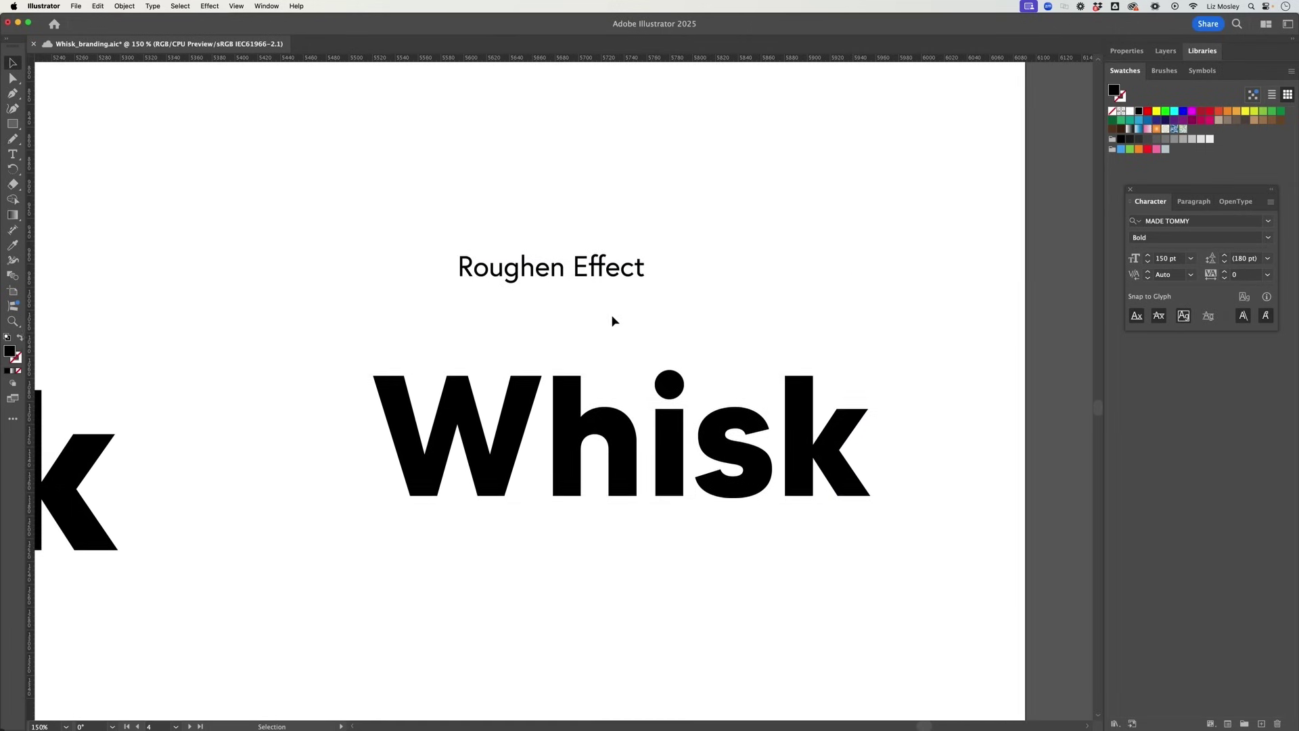
pyautogui.scroll(-1, 612, 321)
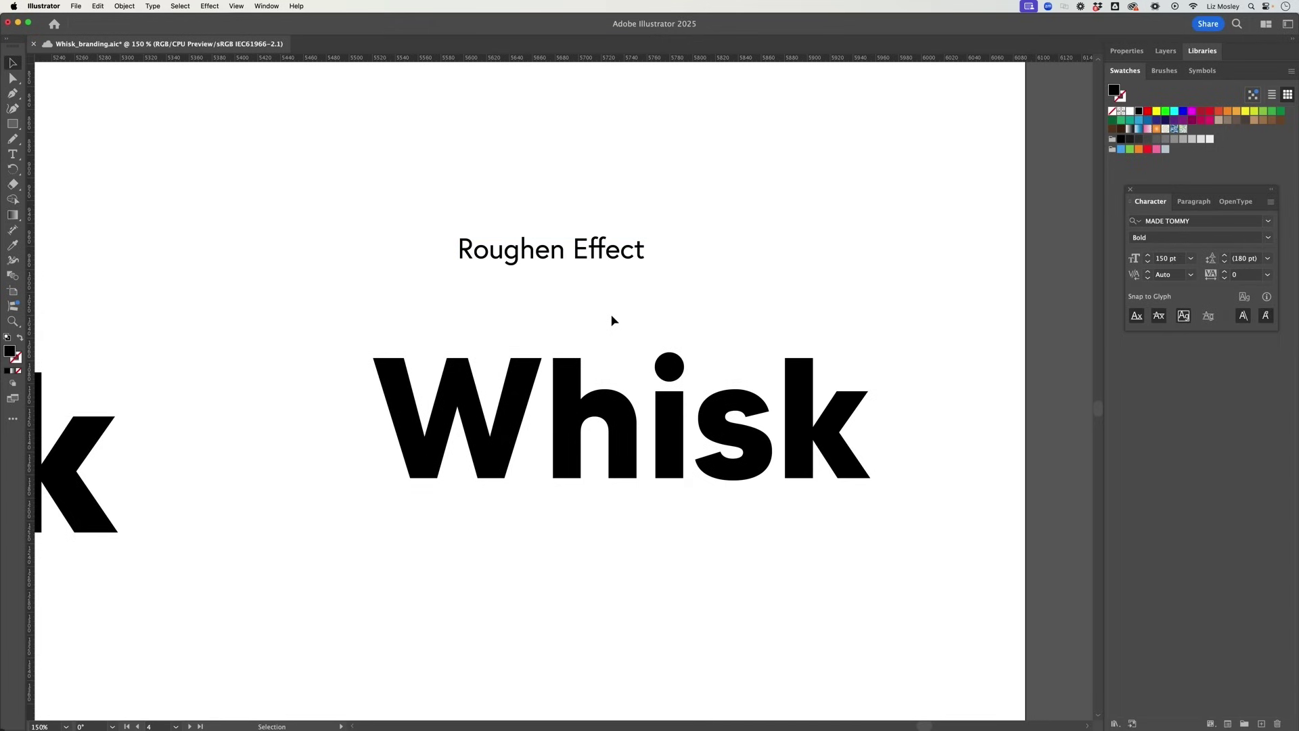
pyautogui.click(591, 460)
pyautogui.press('super+equal')
pyautogui.press('super+equal')
pyautogui.press('super+equal')
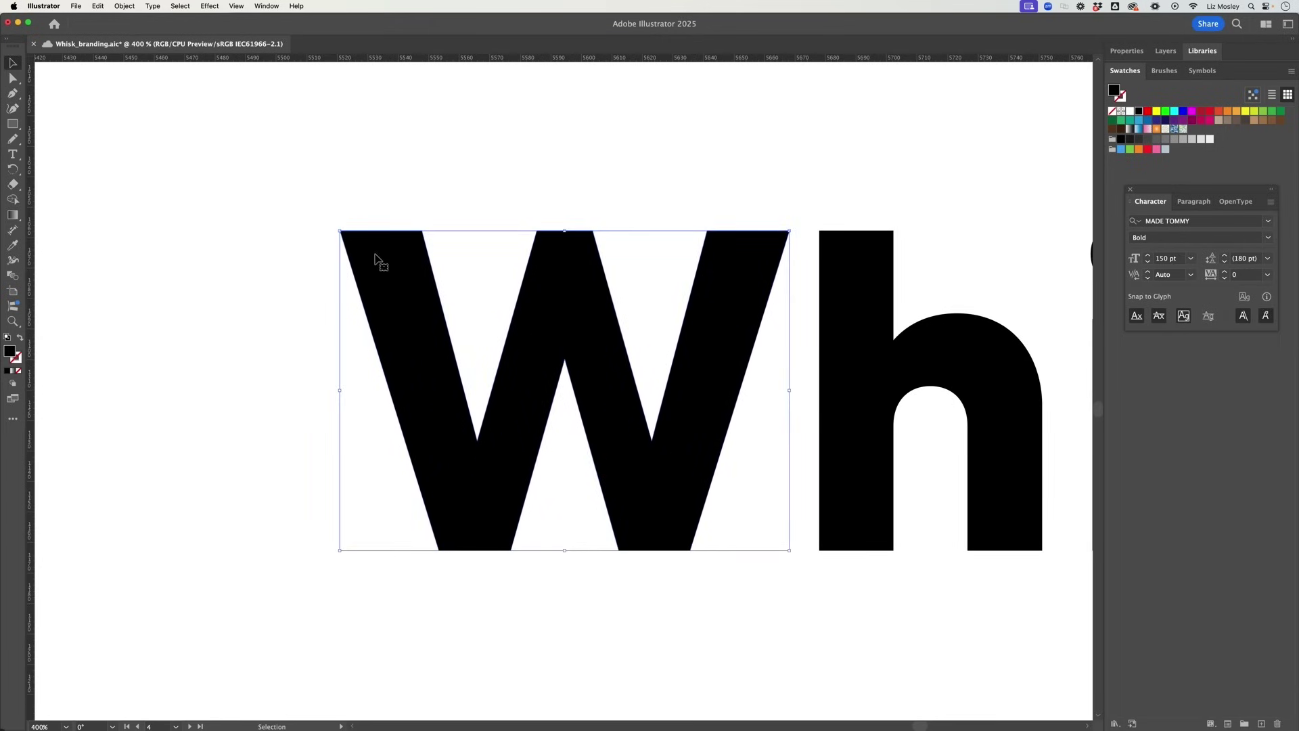
pyautogui.click(12, 79)
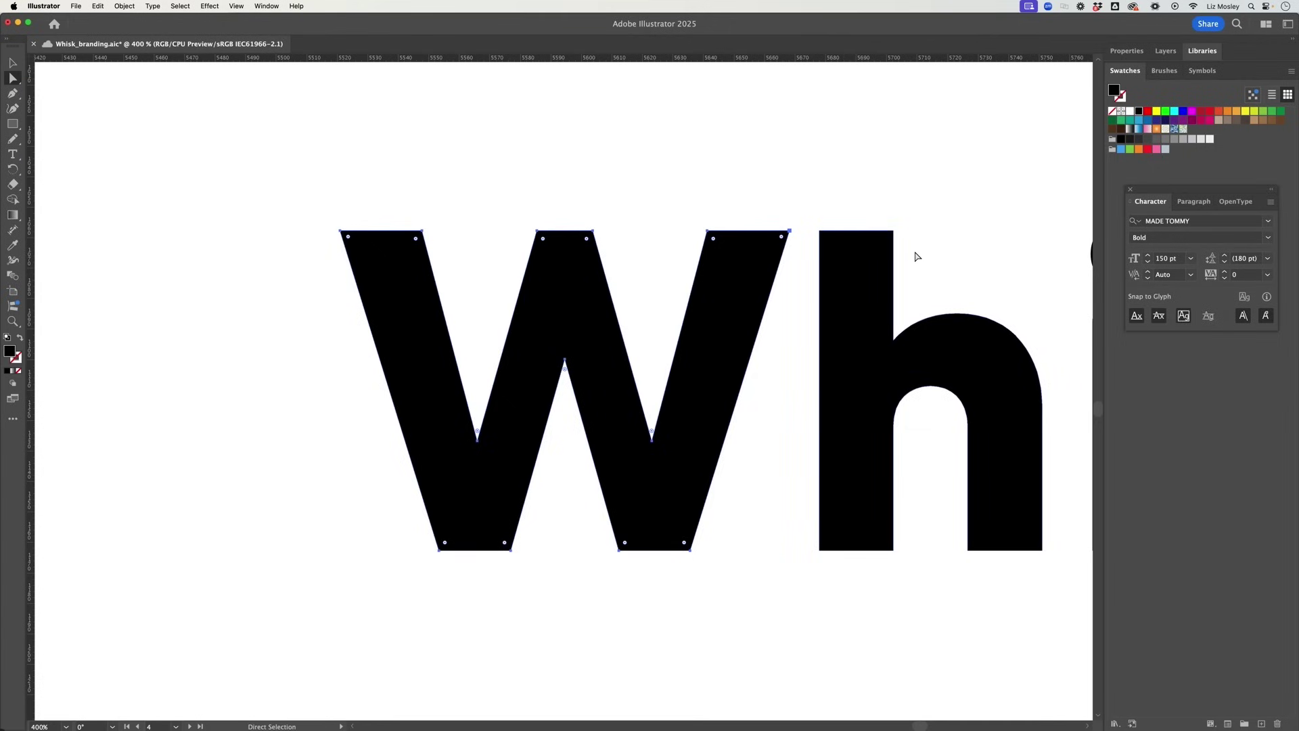
pyautogui.moveTo(783, 240); pyautogui.dragTo(779, 243)
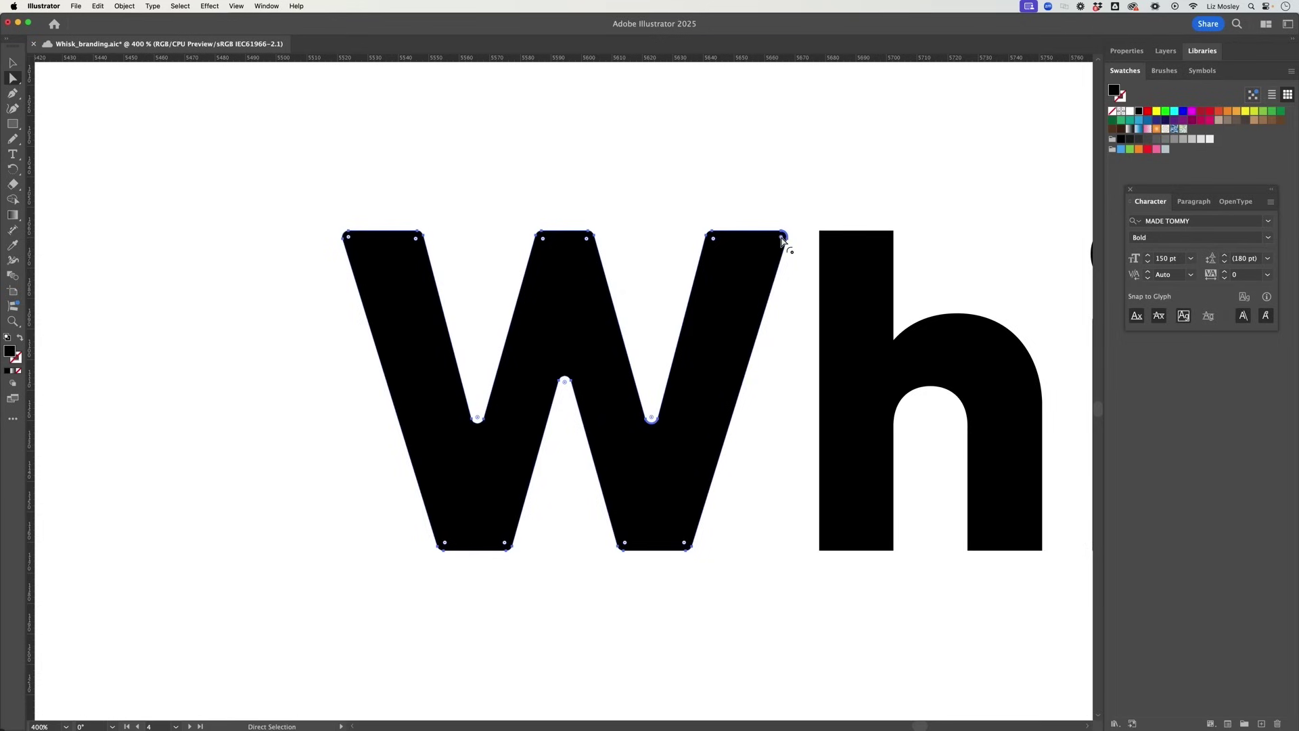
pyautogui.doubleClick(782, 239)
pyautogui.click(681, 410)
pyautogui.moveTo(782, 245); pyautogui.dragTo(783, 282)
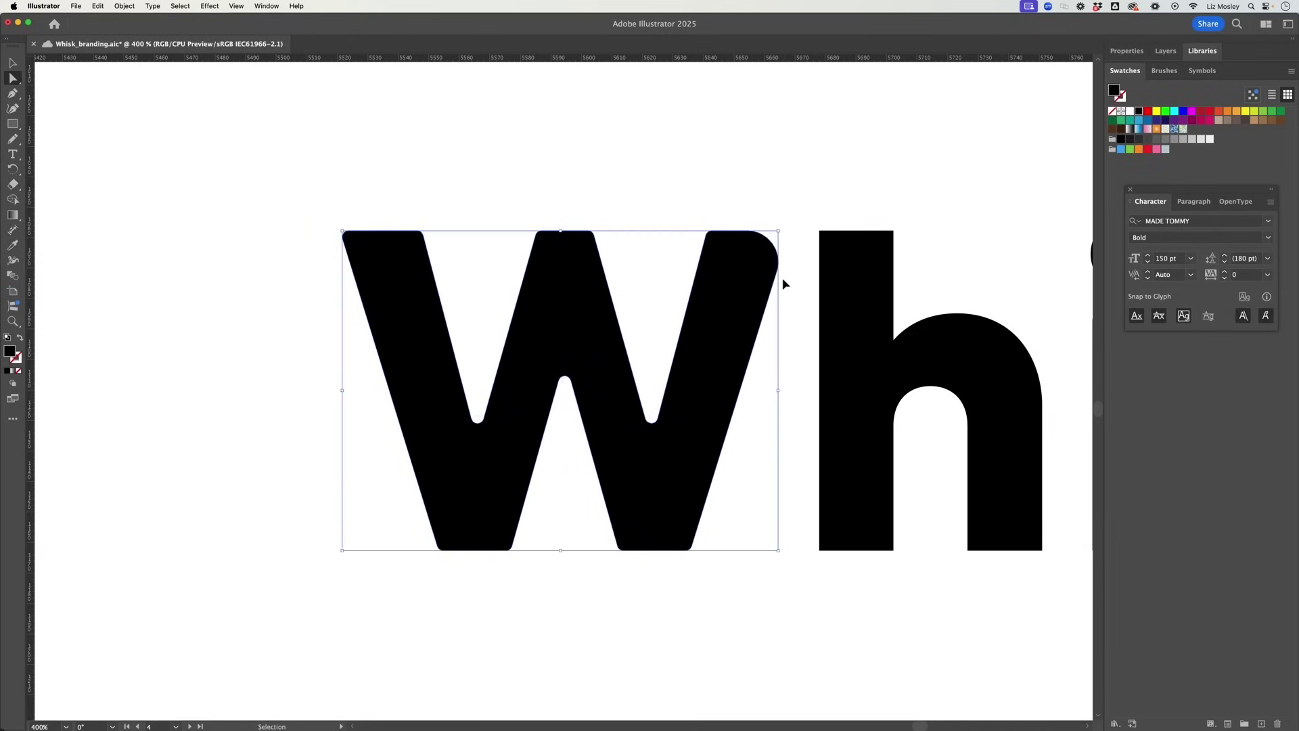
pyautogui.click(14, 63)
# Make the W and h black strokes with no fill and apply a 1% Roughen with 4/in detail.
pyautogui.moveTo(420, 189); pyautogui.dragTo(859, 391)
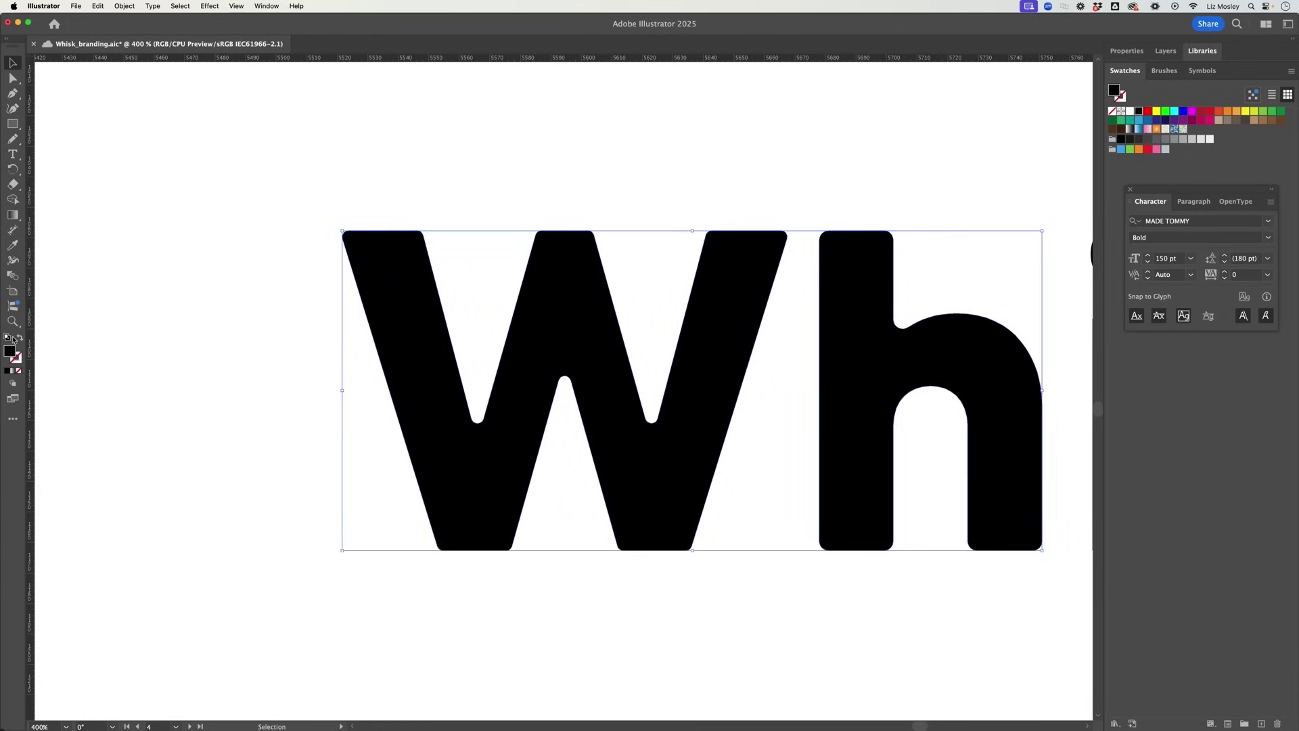
pyautogui.click(21, 338)
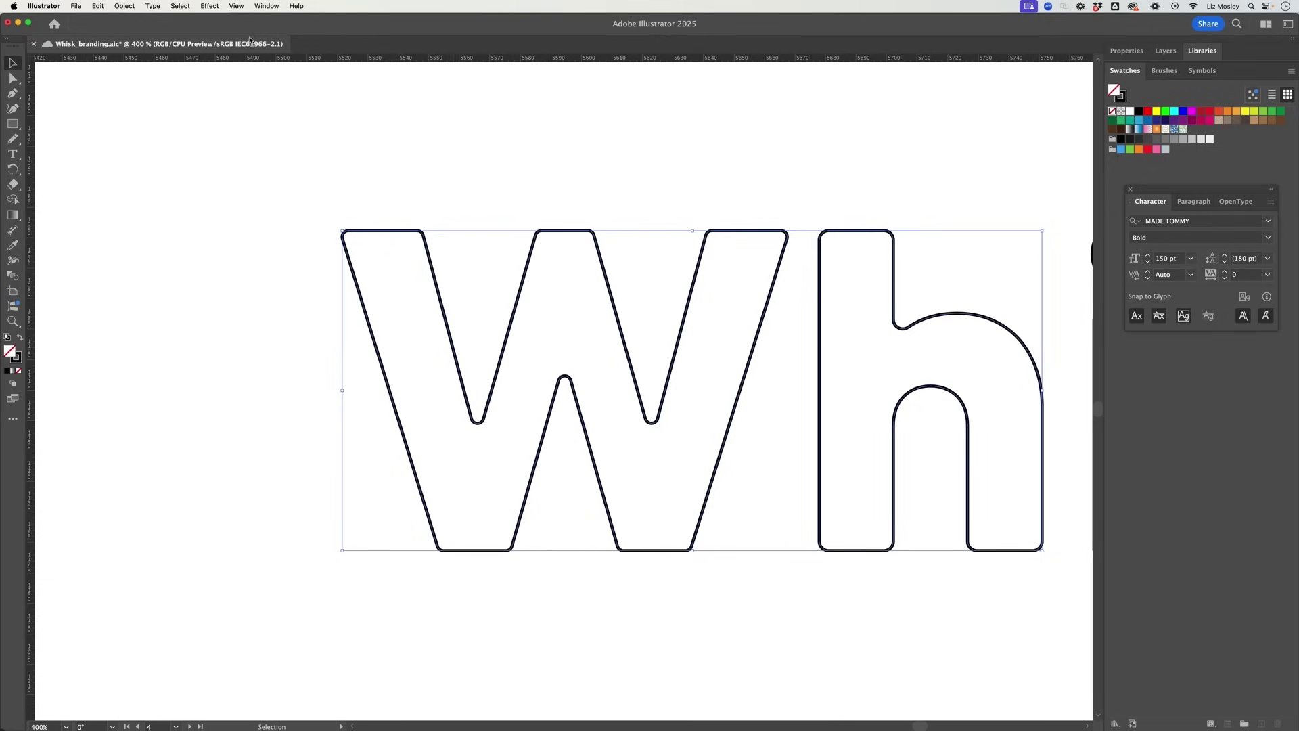
pyautogui.click(210, 7)
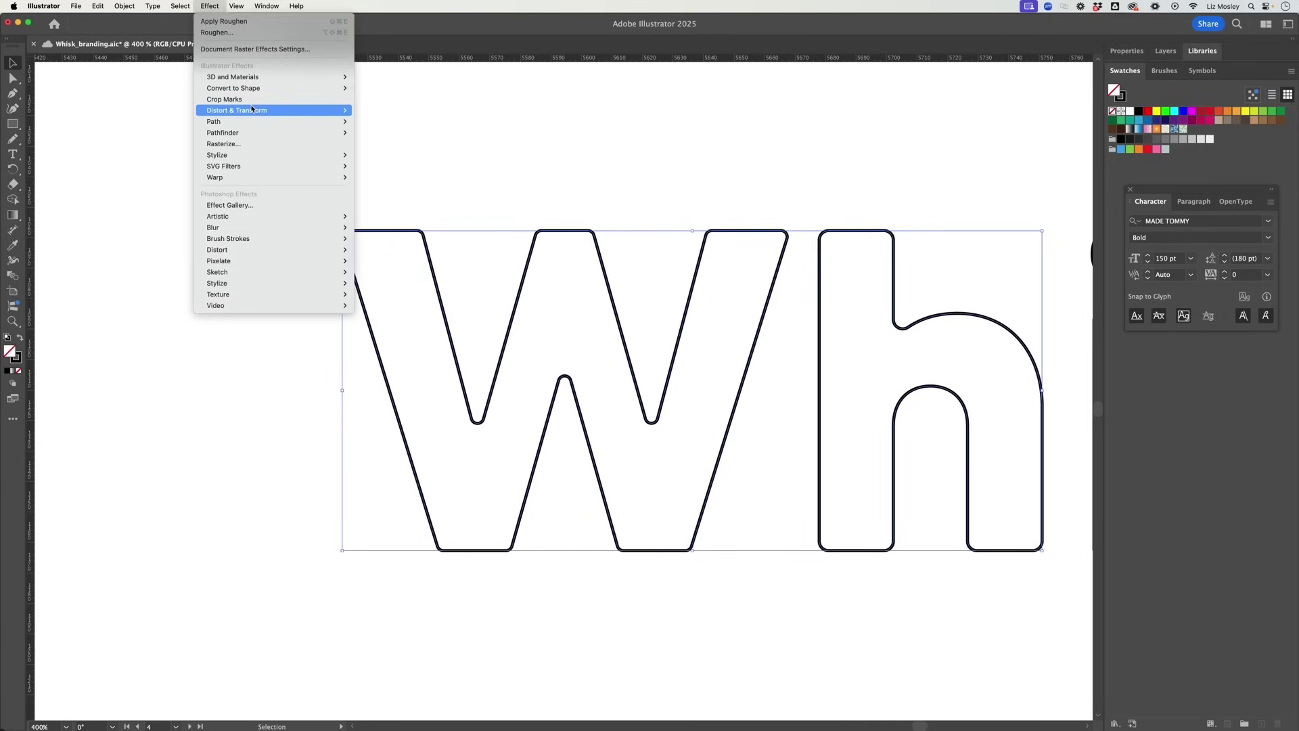
pyautogui.moveTo(252, 110)
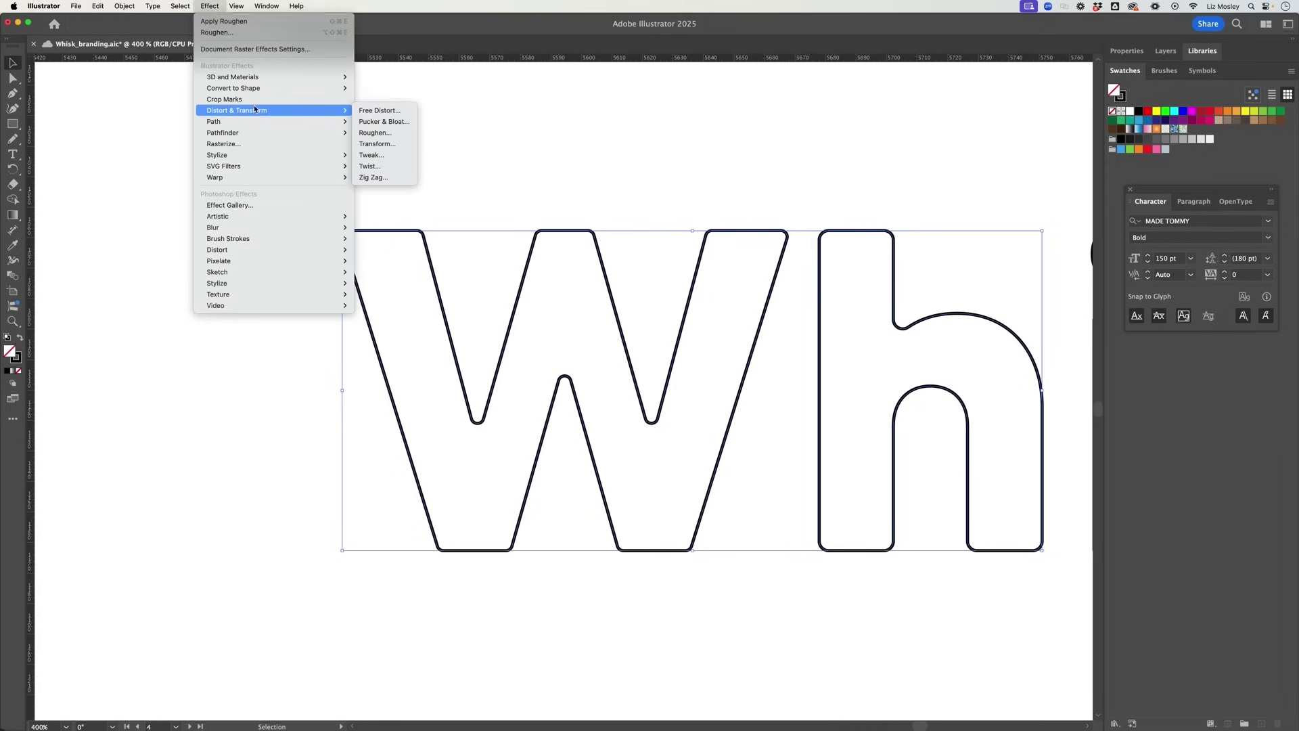
pyautogui.click(367, 134)
pyautogui.moveTo(622, 280); pyautogui.dragTo(180, 302)
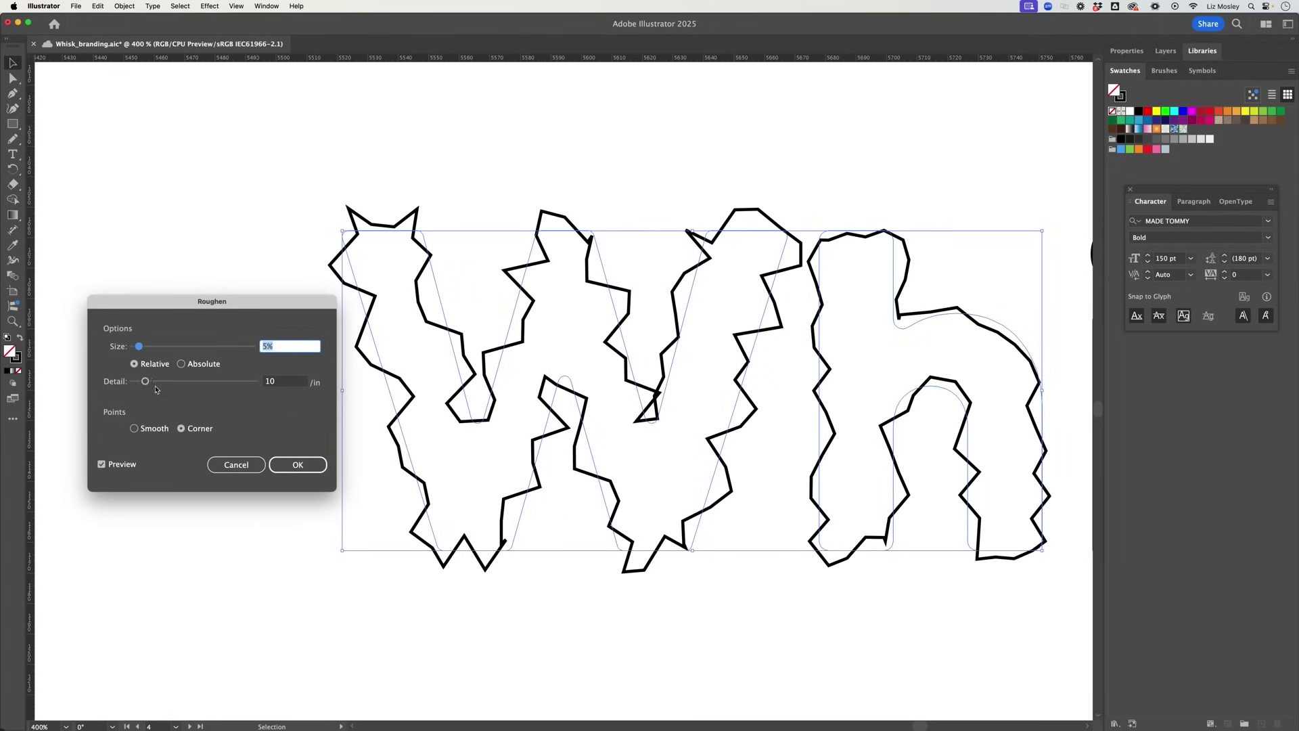
pyautogui.moveTo(147, 383); pyautogui.dragTo(139, 347)
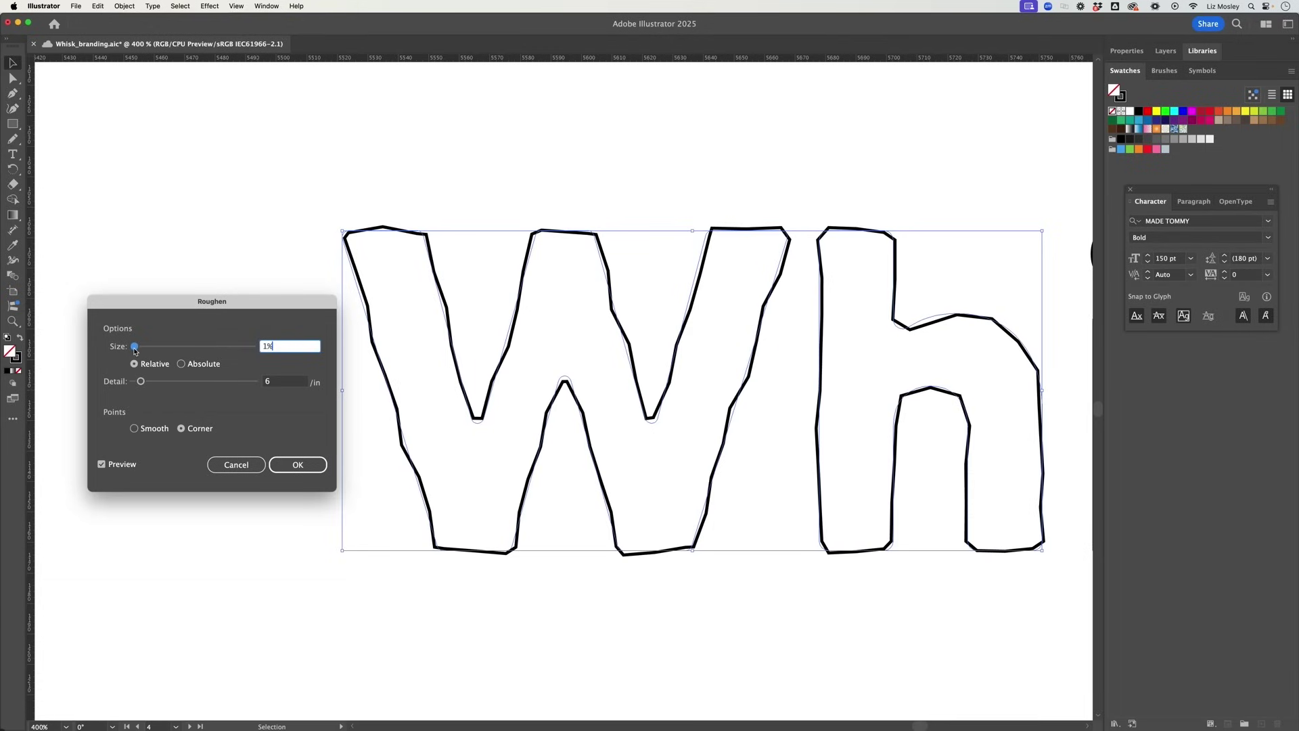
pyautogui.moveTo(141, 381); pyautogui.dragTo(138, 383)
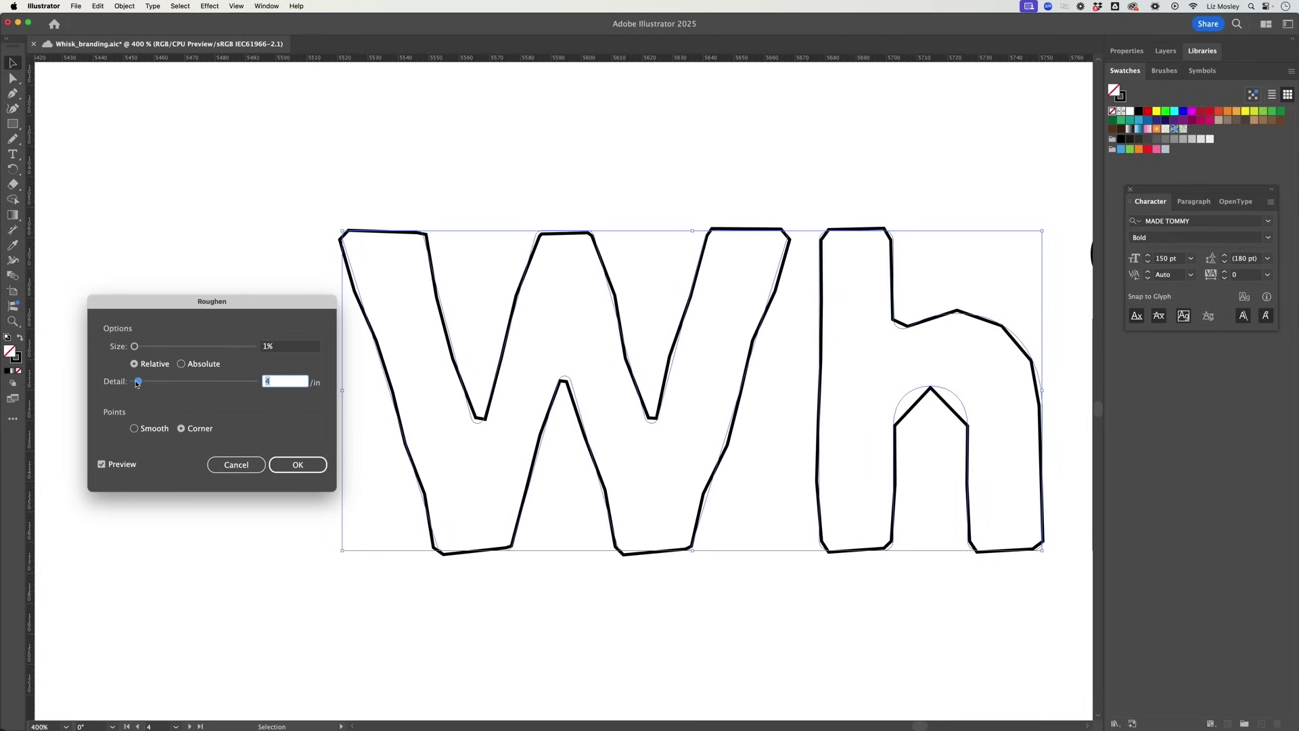
pyautogui.click(289, 465)
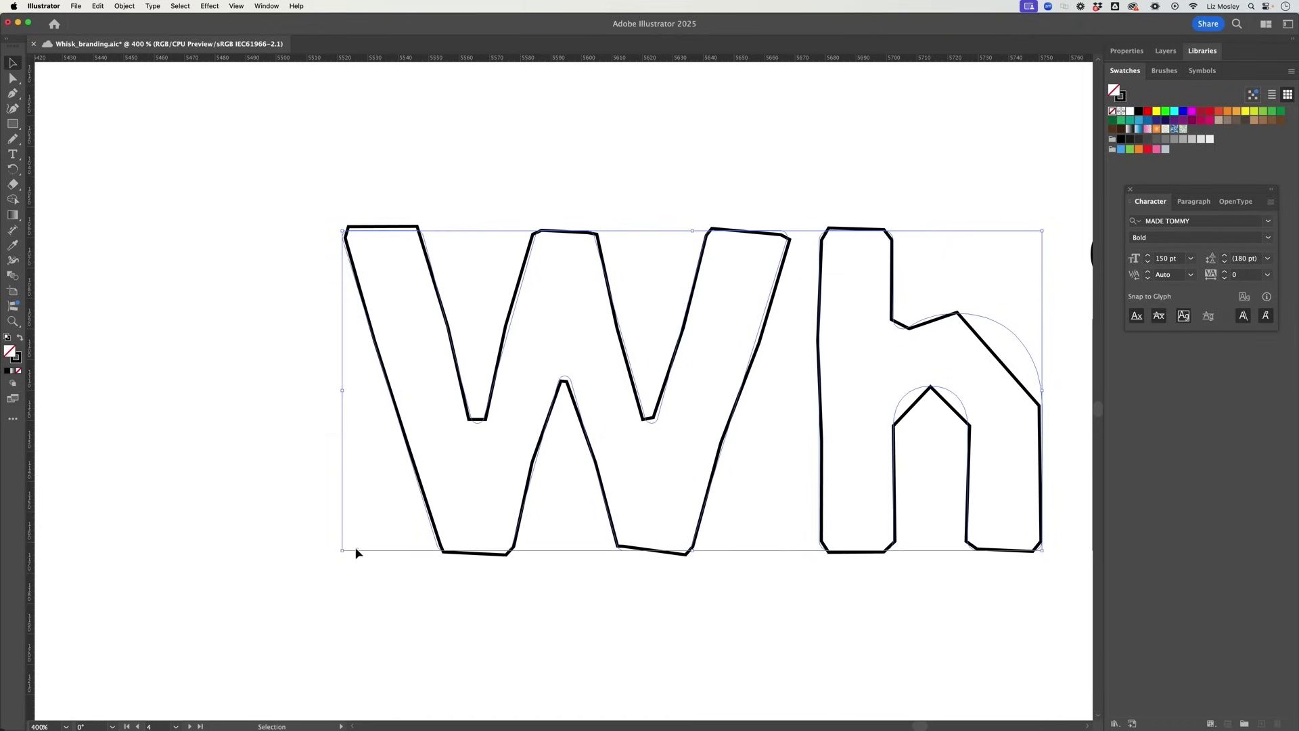
# Zoom out and select the roughened W outline.
pyautogui.click(395, 600)
pyautogui.press('a')
pyautogui.press('super+minus')
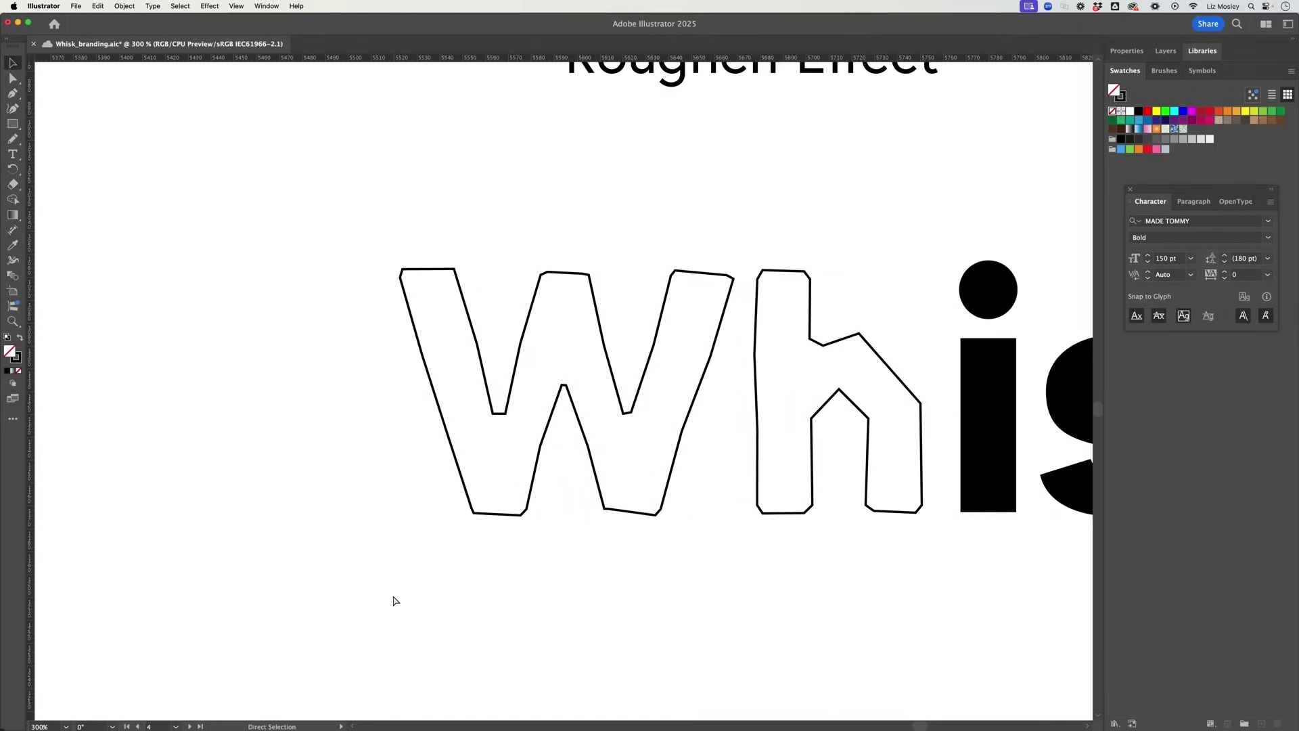
pyautogui.press('super+minus')
pyautogui.hscroll(2, 460, 575)
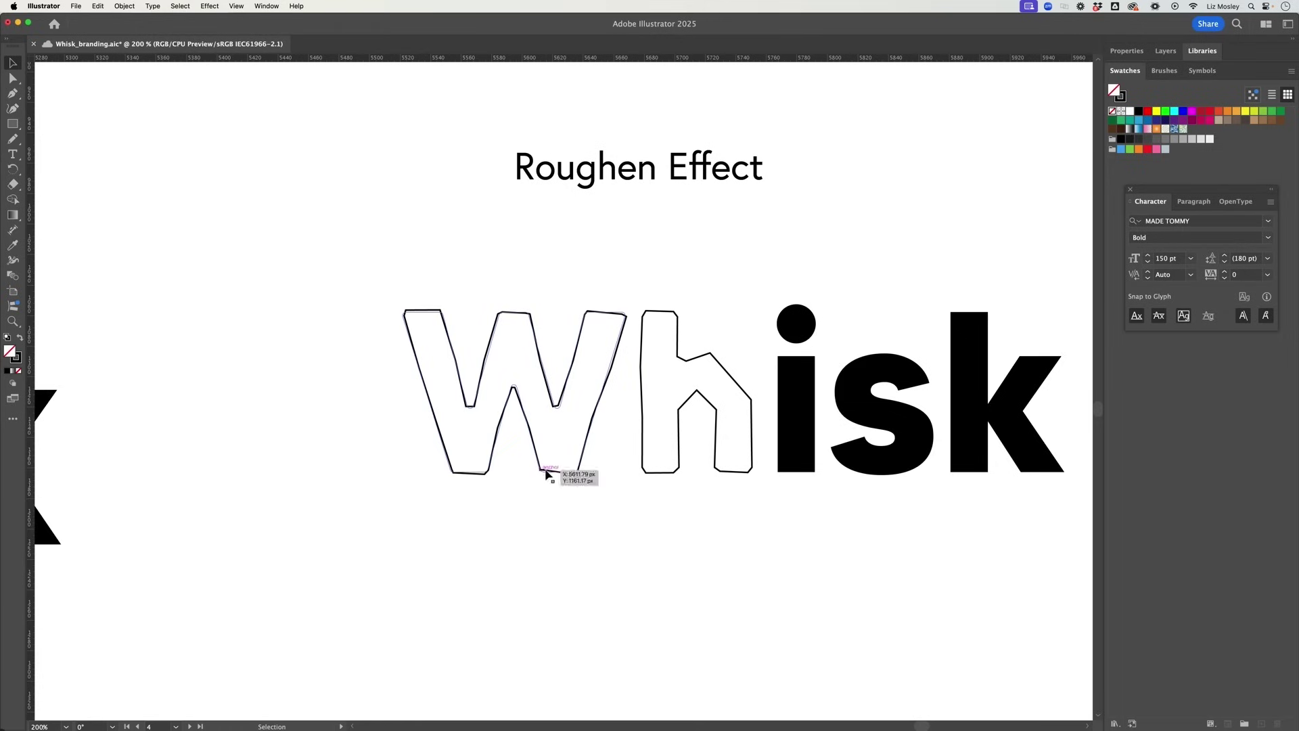
pyautogui.press('v')
pyautogui.click(546, 475)
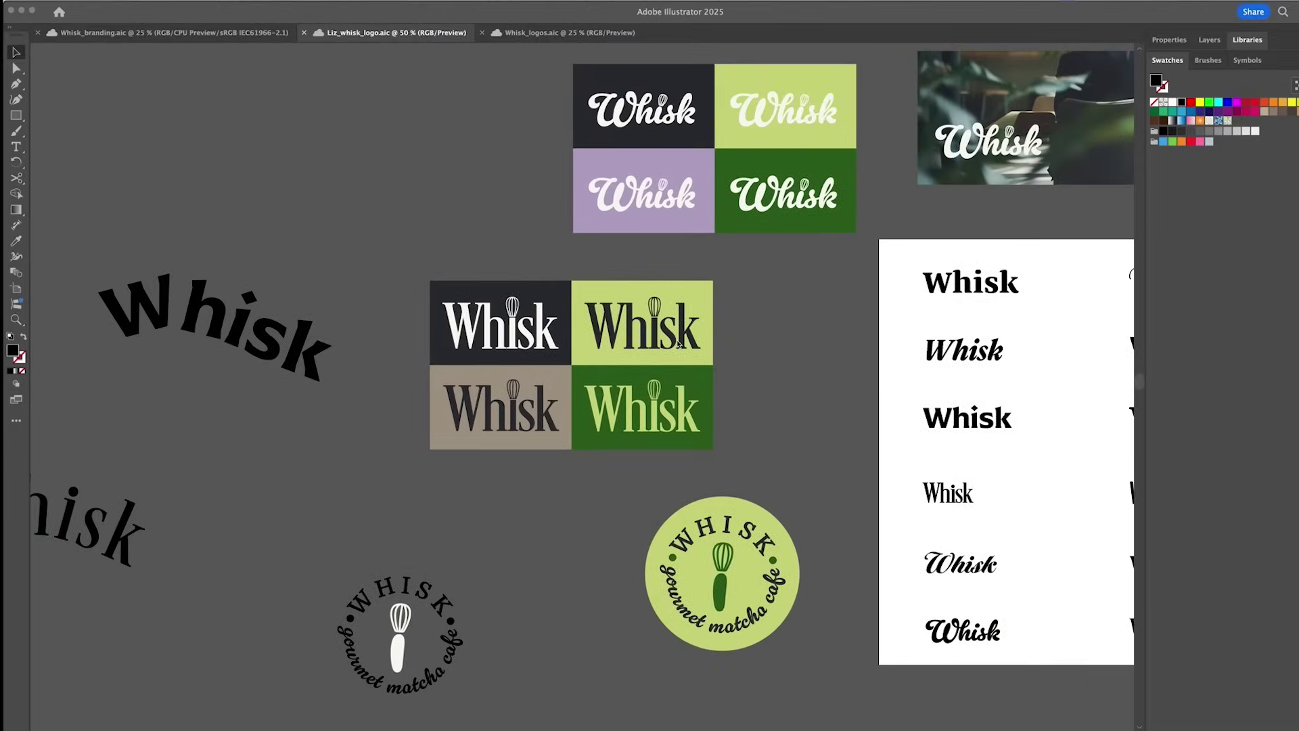
# Pan to the Whisk logos board with the colour palette, six wordmarks and six submarks.
pyautogui.hscroll(15, 679, 344)
pyautogui.scroll(-2, 678, 344)
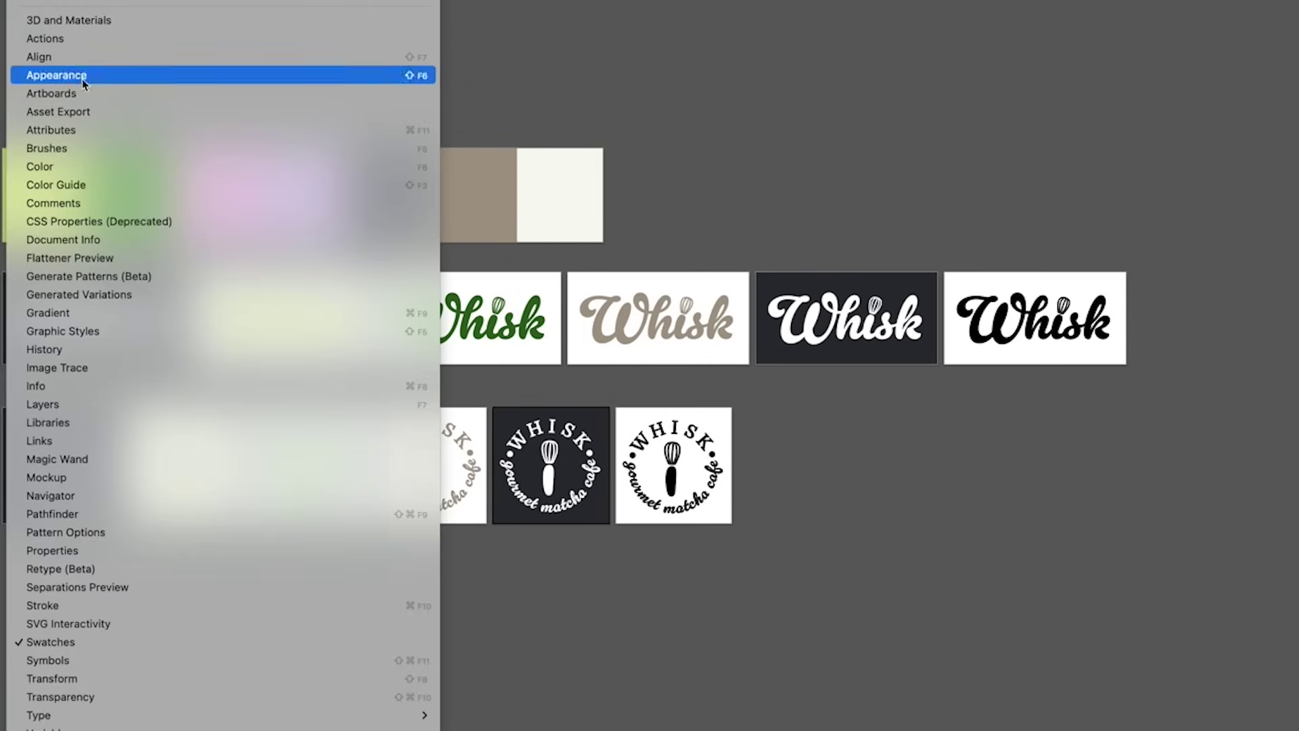
# Add the Whisk wordmarks and circular submarks to the Asset Export panel.
pyautogui.click(93, 112)
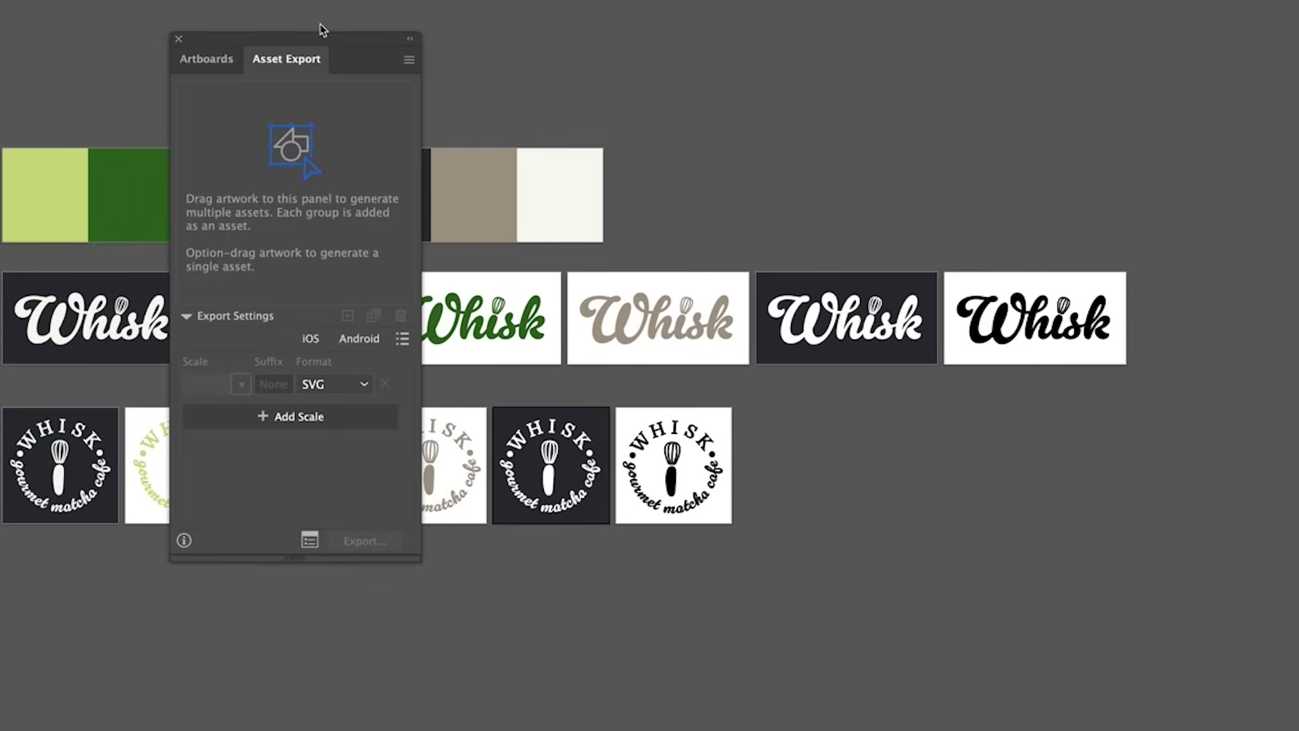
pyautogui.moveTo(311, 41); pyautogui.dragTo(1243, 0)
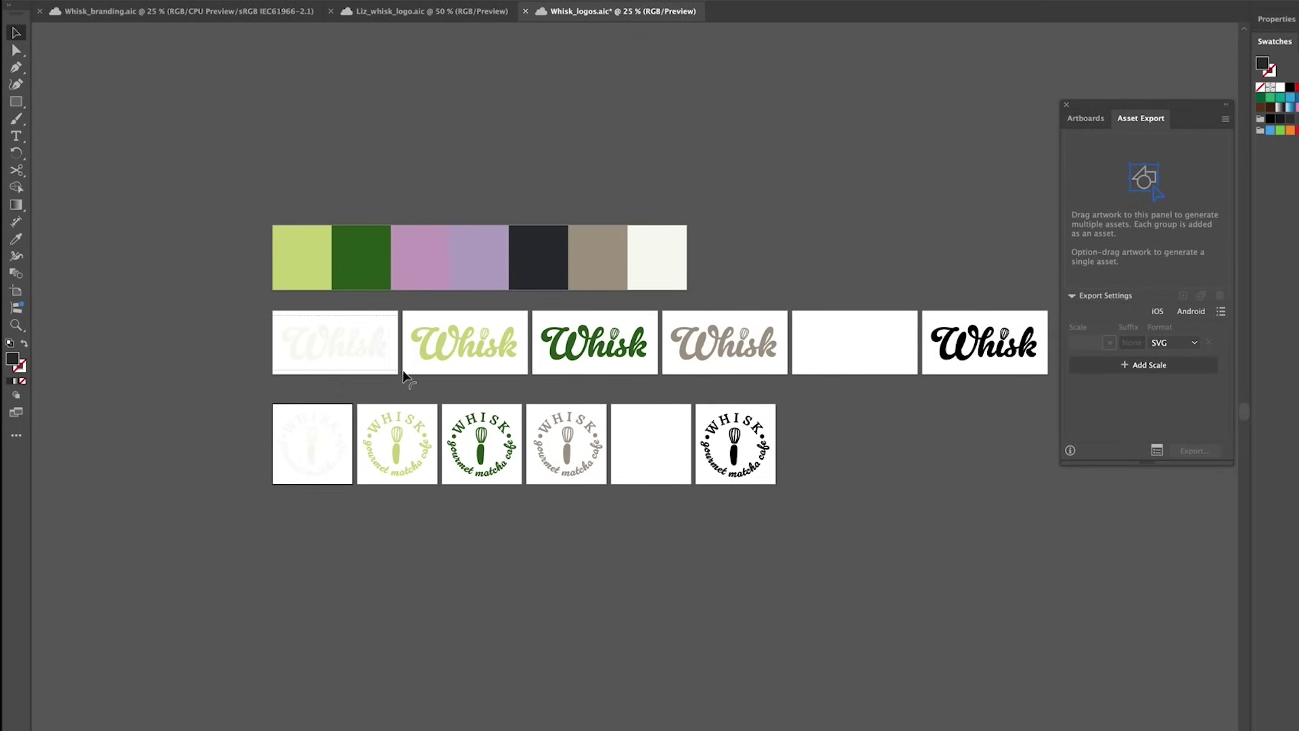
pyautogui.moveTo(277, 316); pyautogui.dragTo(390, 377)
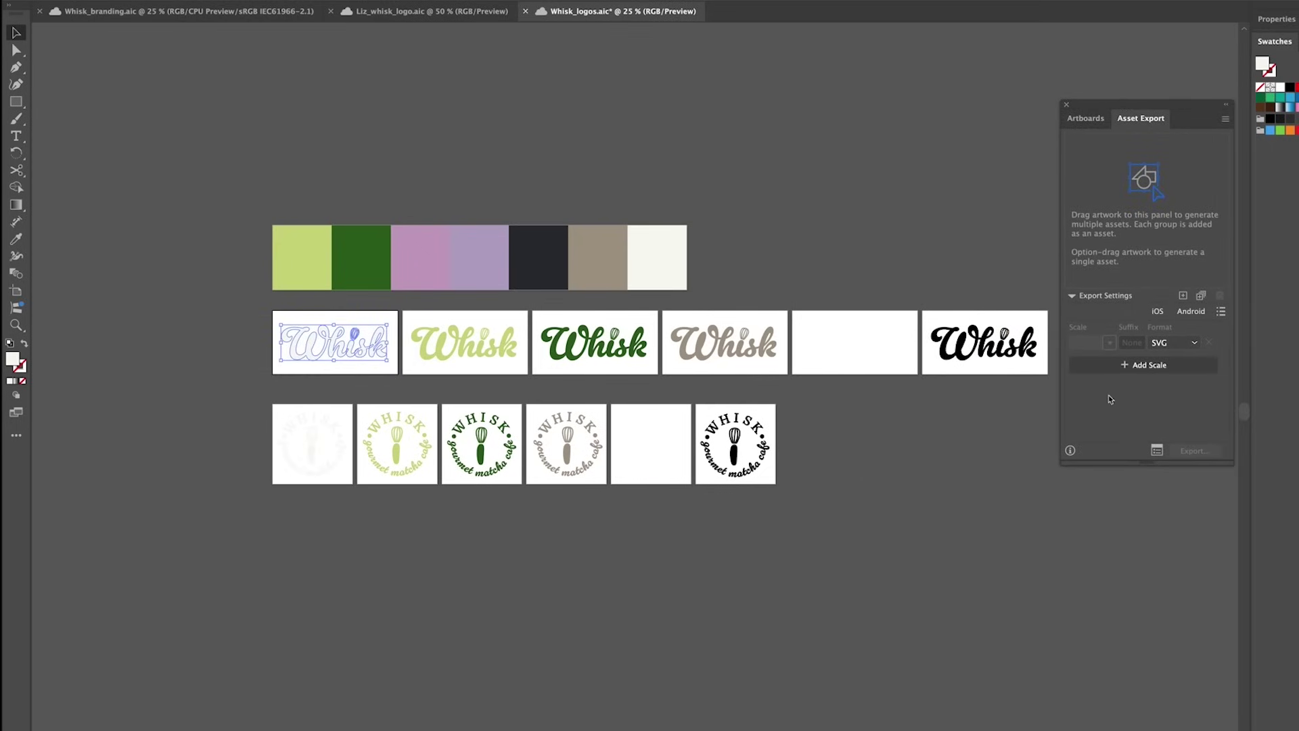
pyautogui.moveTo(383, 342); pyautogui.dragTo(1161, 218)
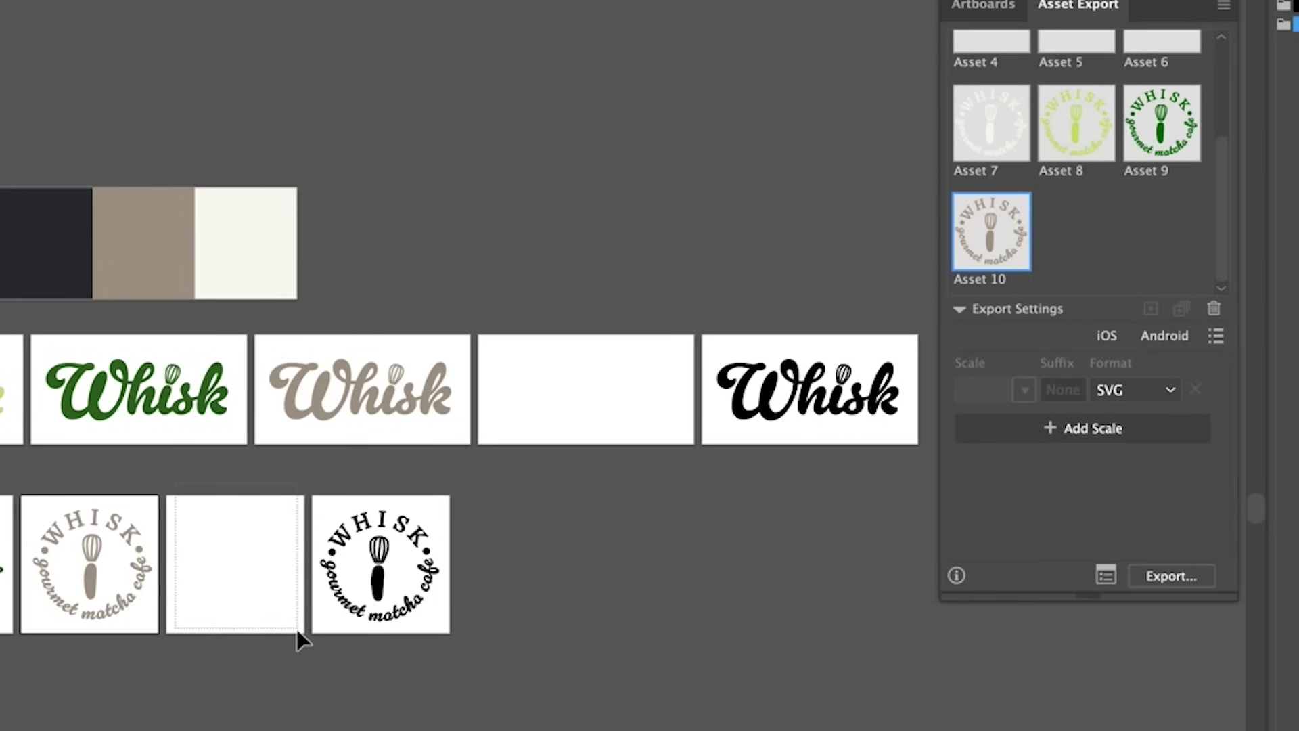
pyautogui.click(682, 477)
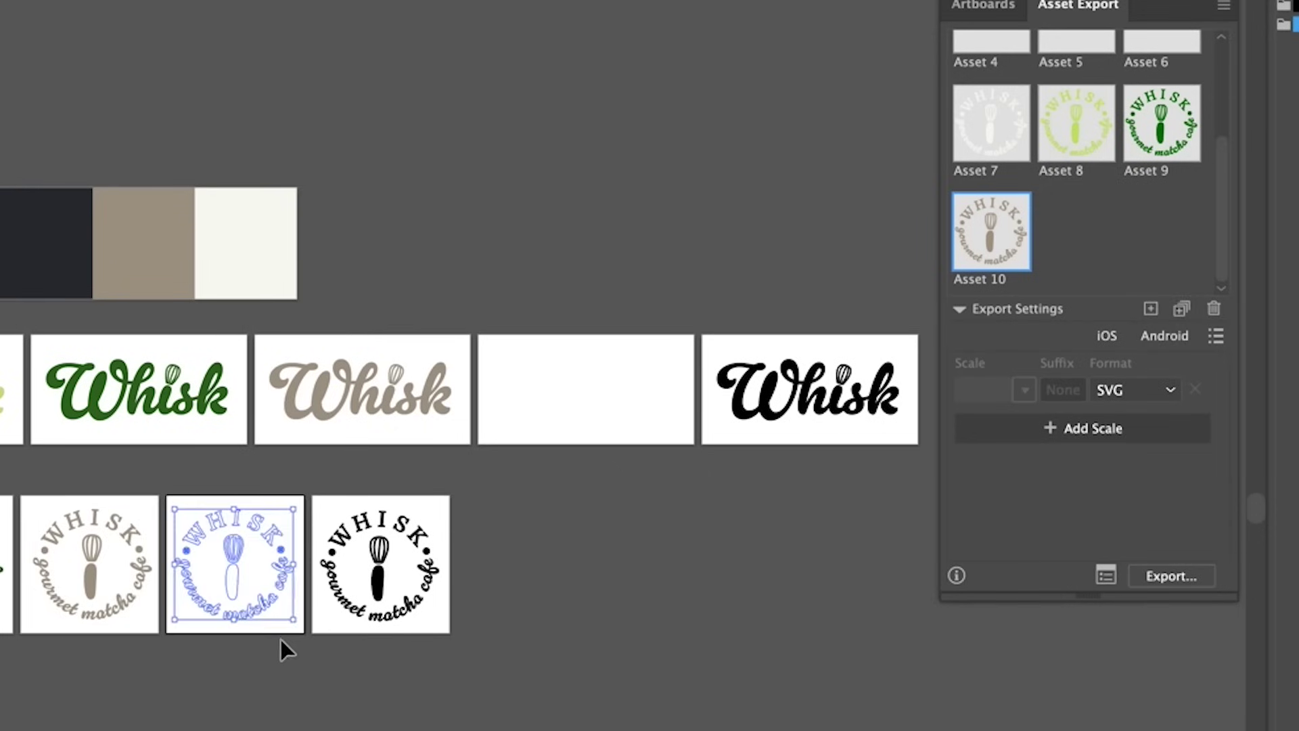
pyautogui.click(1151, 309)
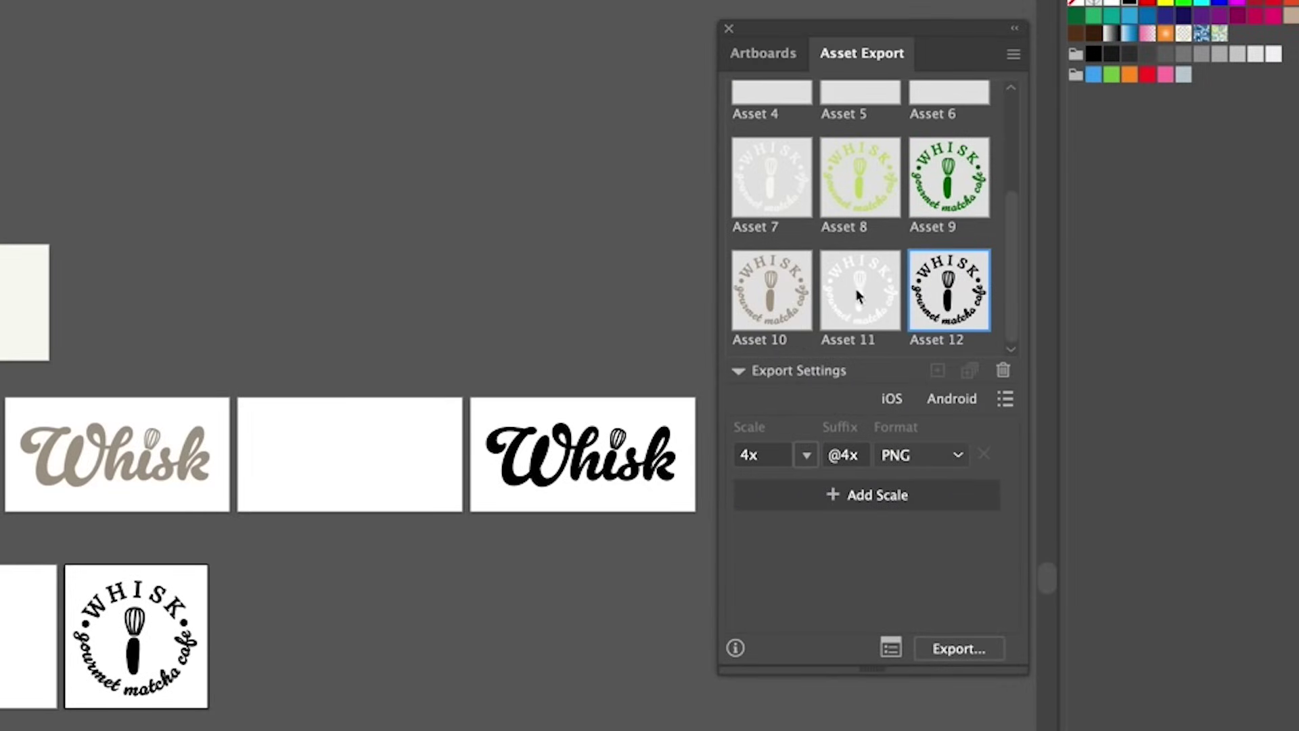
# Export all twelve assets as 4x PNG files.
pyautogui.scroll(5, 858, 294)
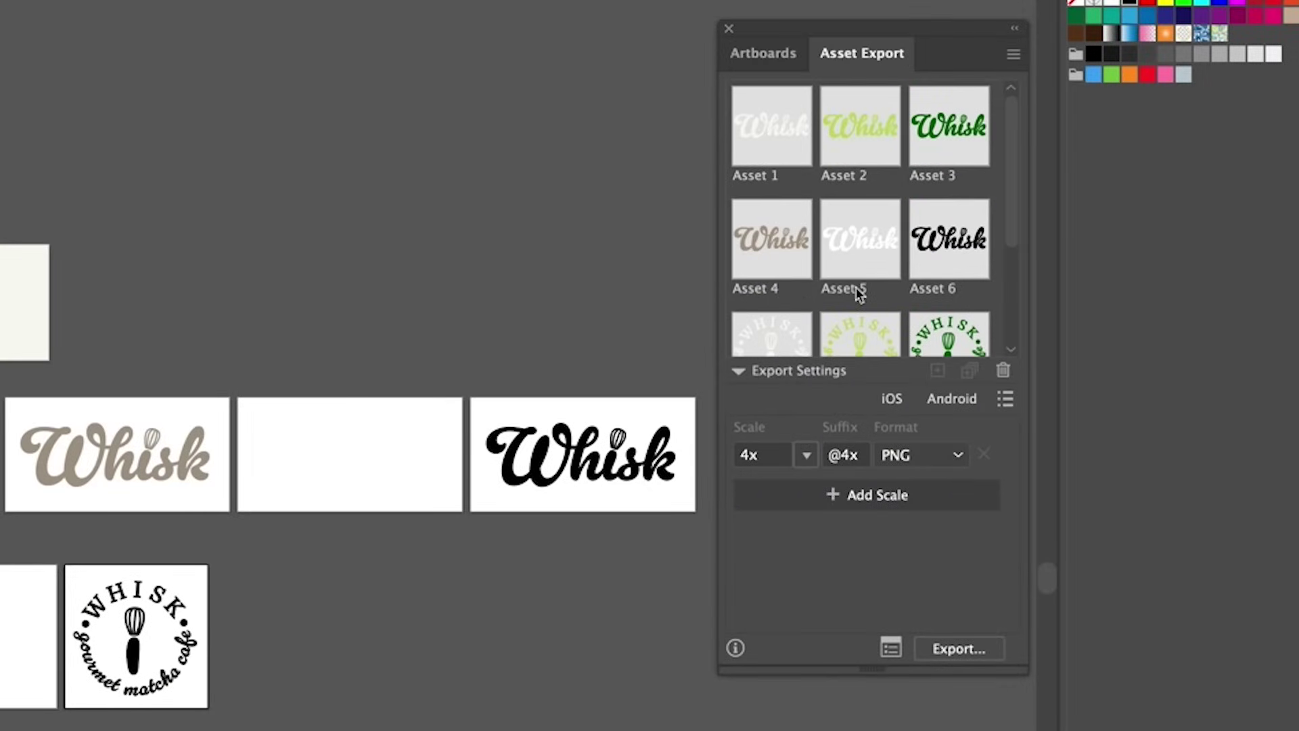
pyautogui.click(789, 163)
pyautogui.scroll(-3, 903, 287)
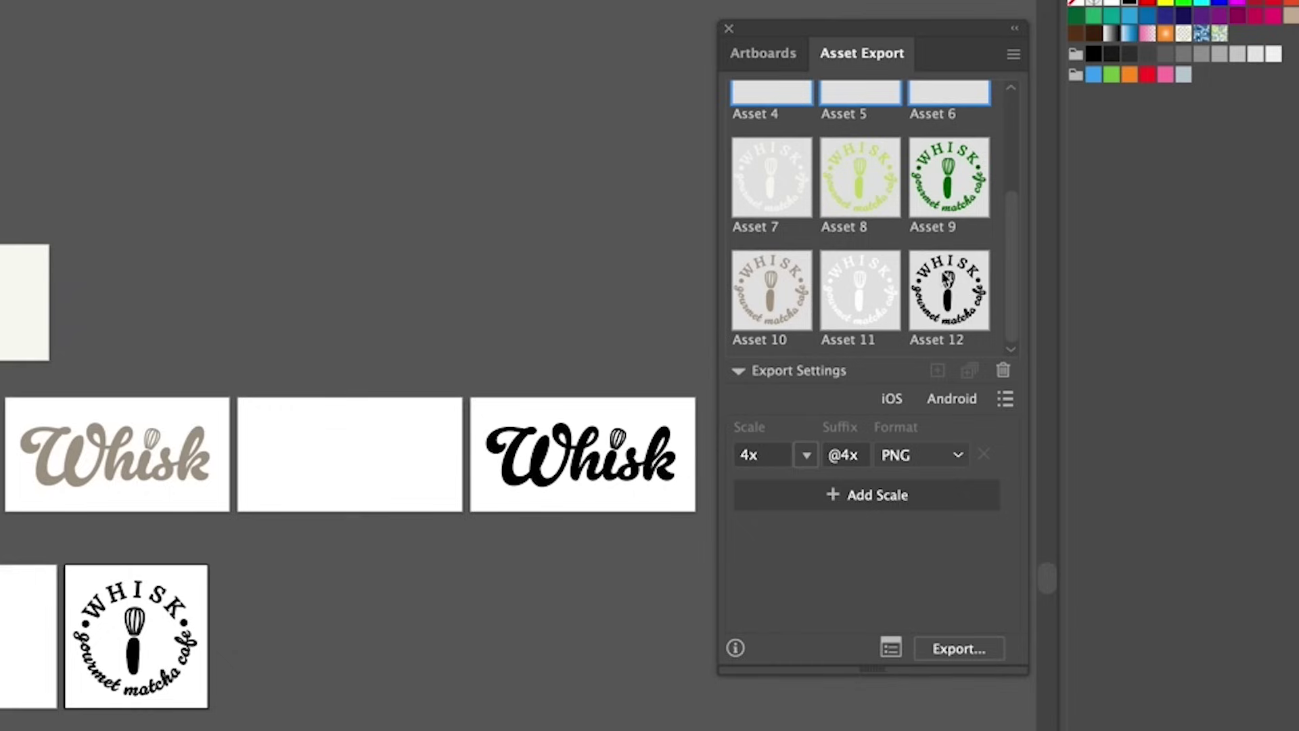
pyautogui.keyDown('shift'); pyautogui.click(946, 298); pyautogui.keyUp('shift')
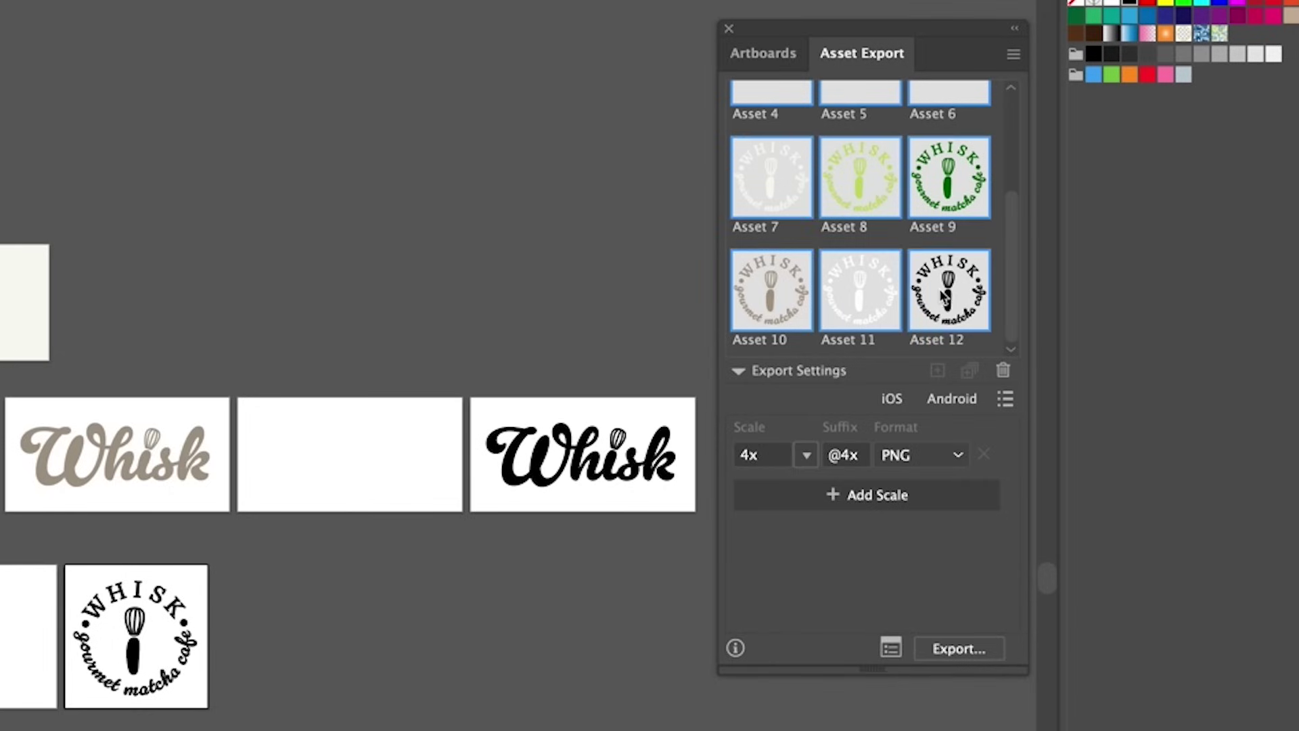
pyautogui.click(922, 456)
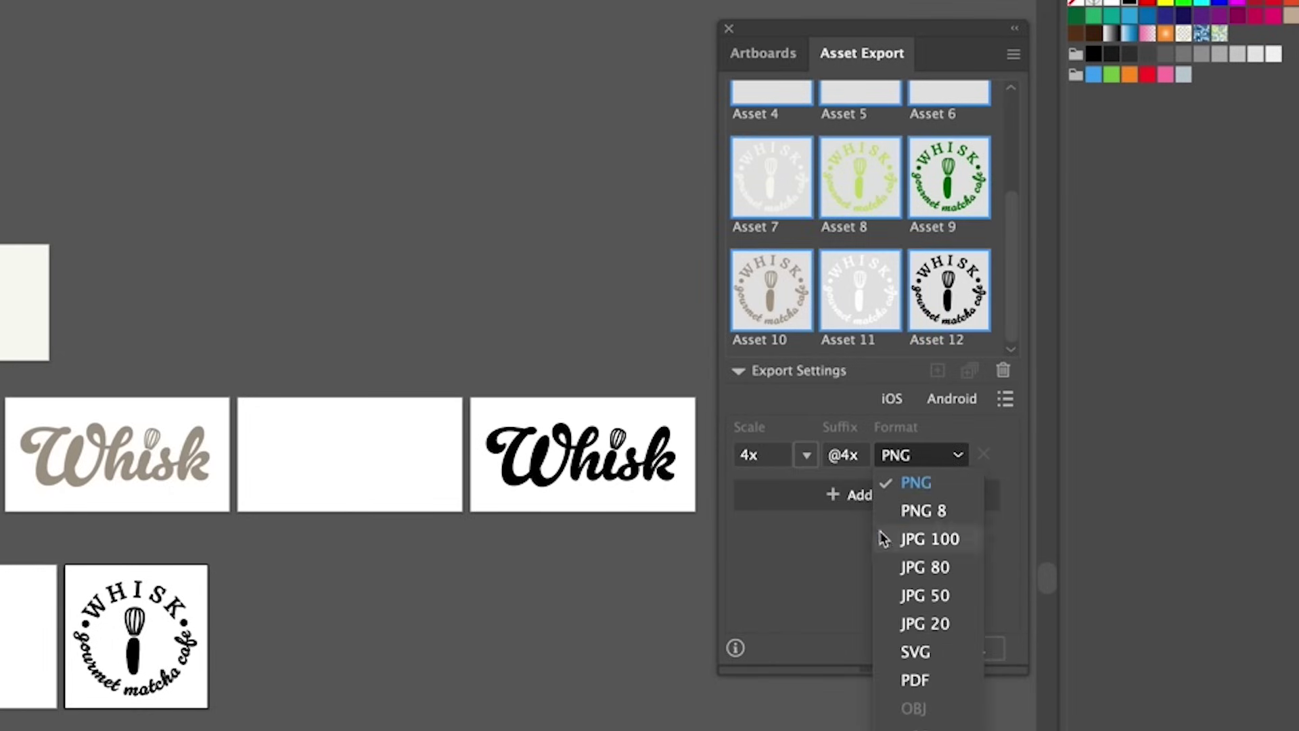
pyautogui.click(827, 561)
pyautogui.click(954, 651)
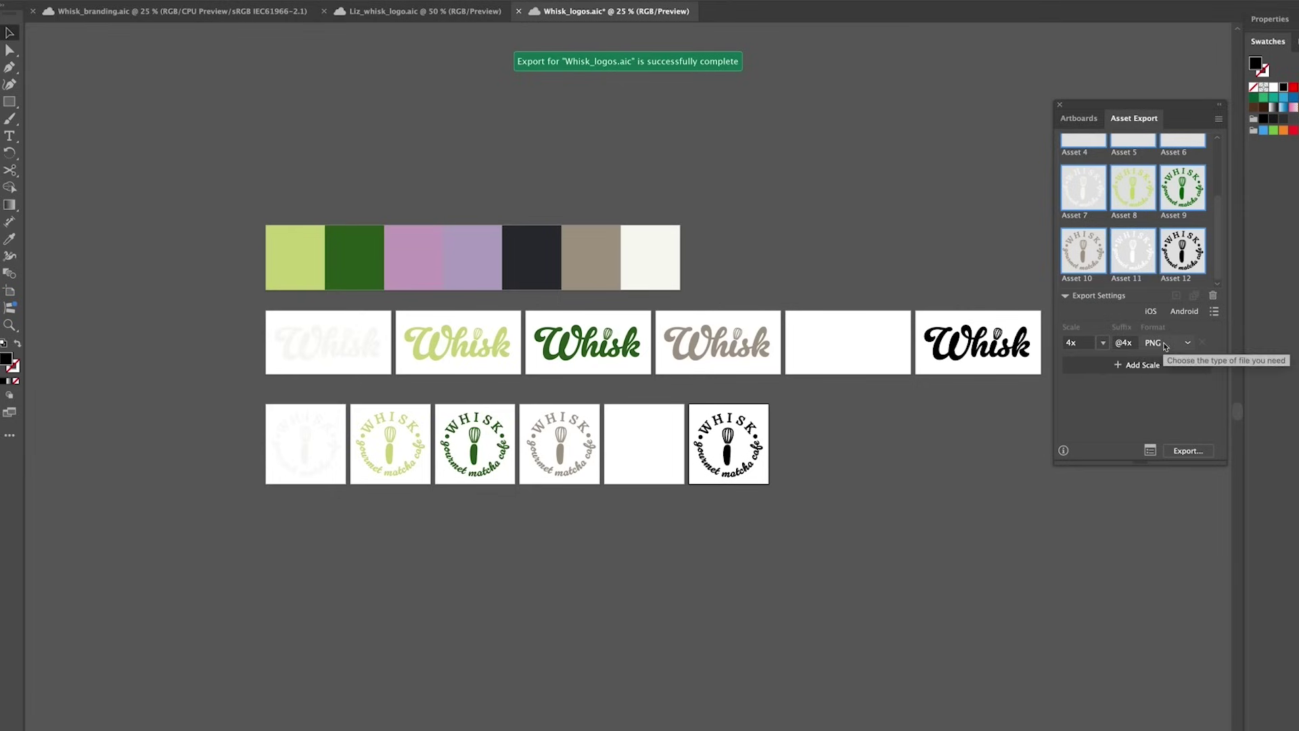
# Export all twelve assets again as SVG files.
pyautogui.click(1164, 344)
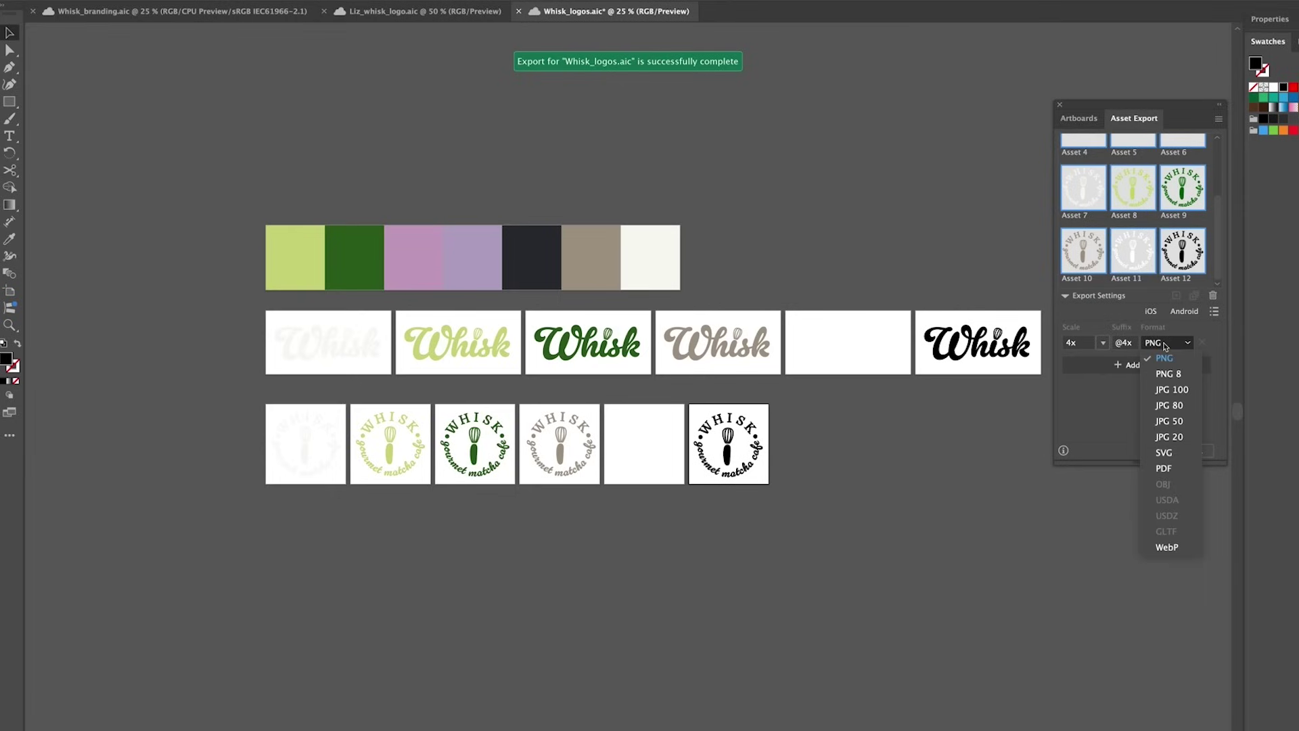
pyautogui.click(1175, 455)
pyautogui.click(1175, 452)
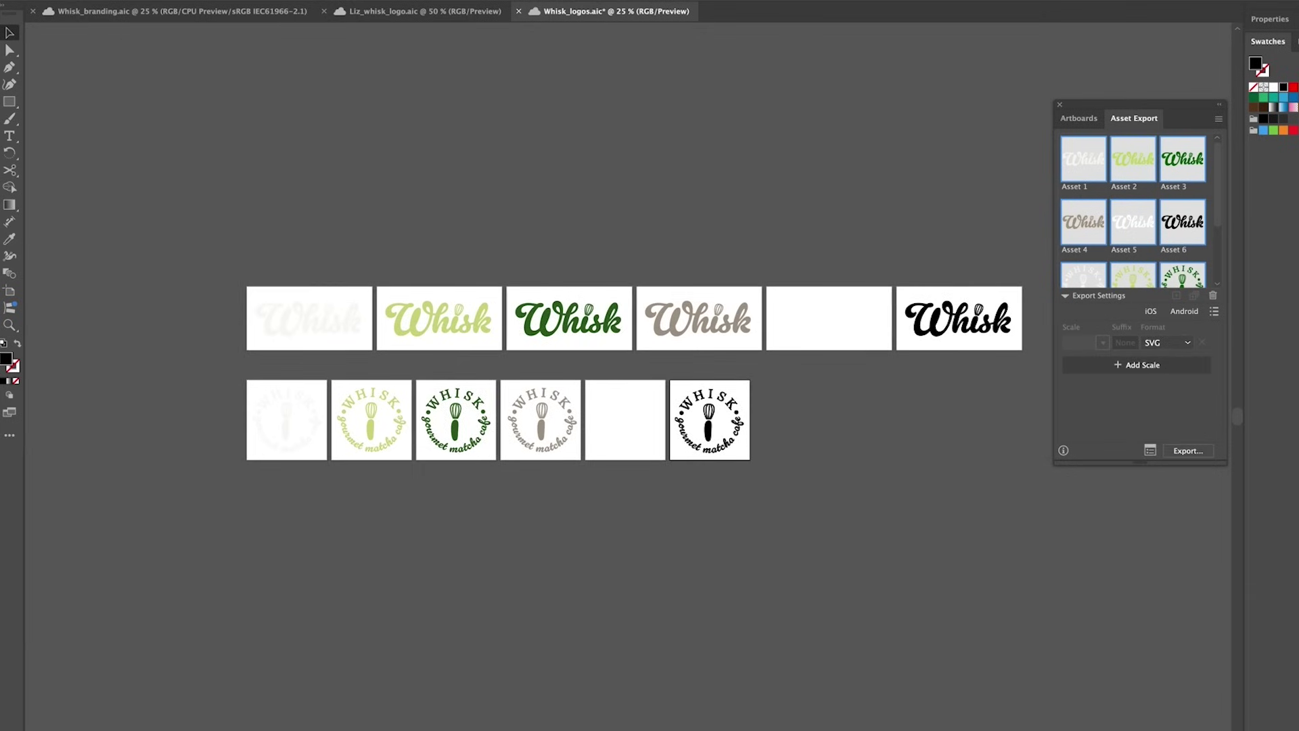
# Save the document locally as Whisk_logos.eps in Illustrator EPS with all artboards as separate files.
pyautogui.click(81, 1)
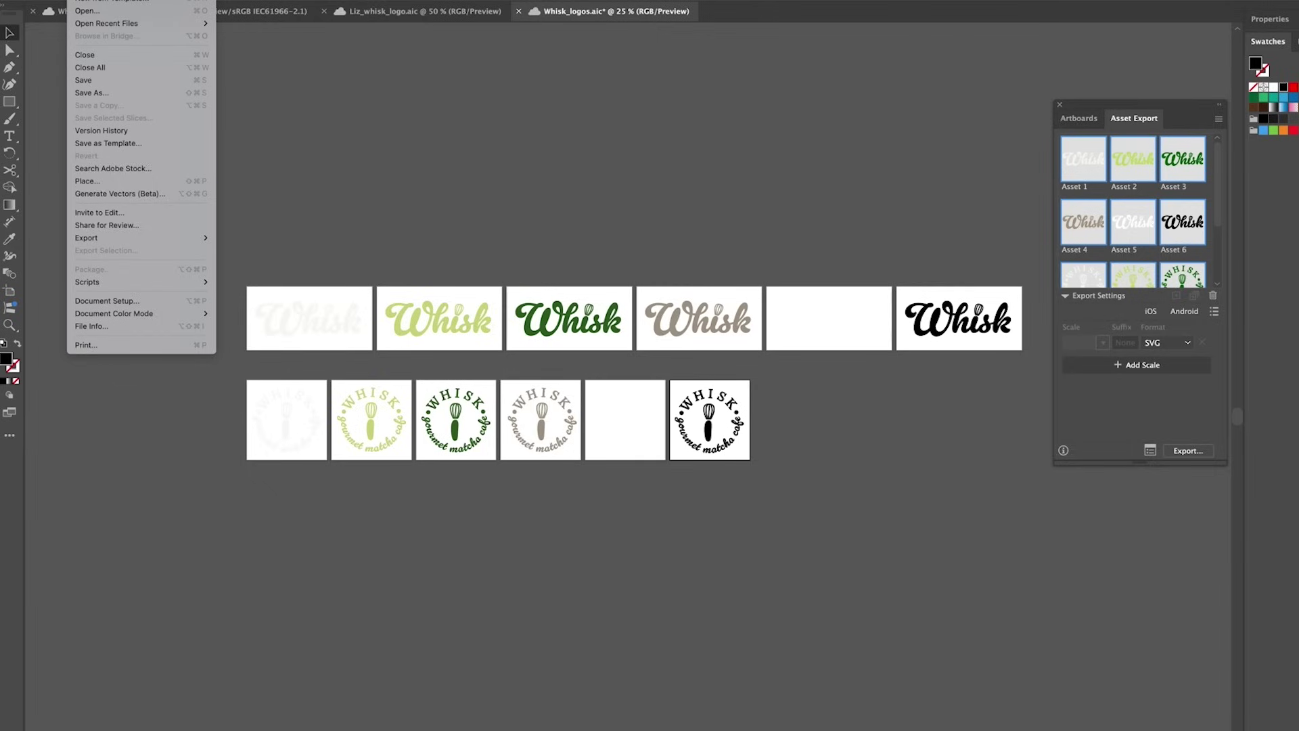
pyautogui.click(130, 93)
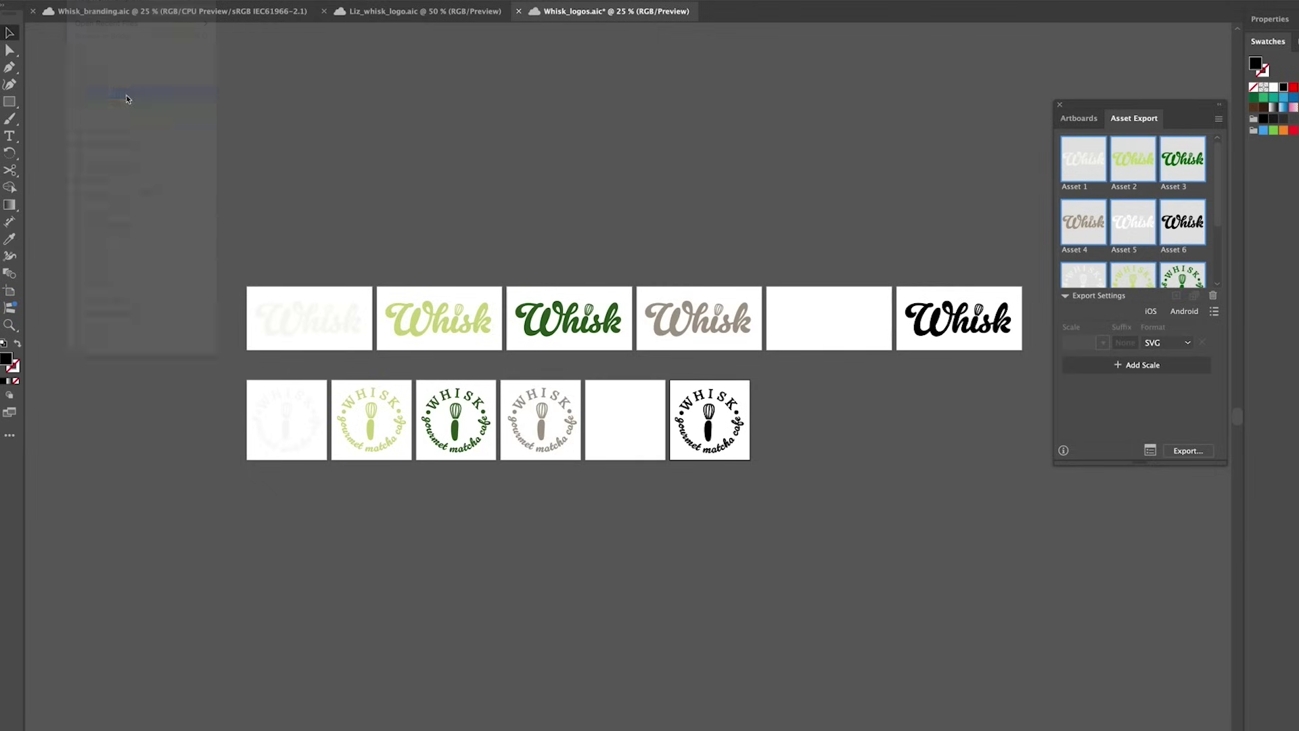
pyautogui.click(1039, 539)
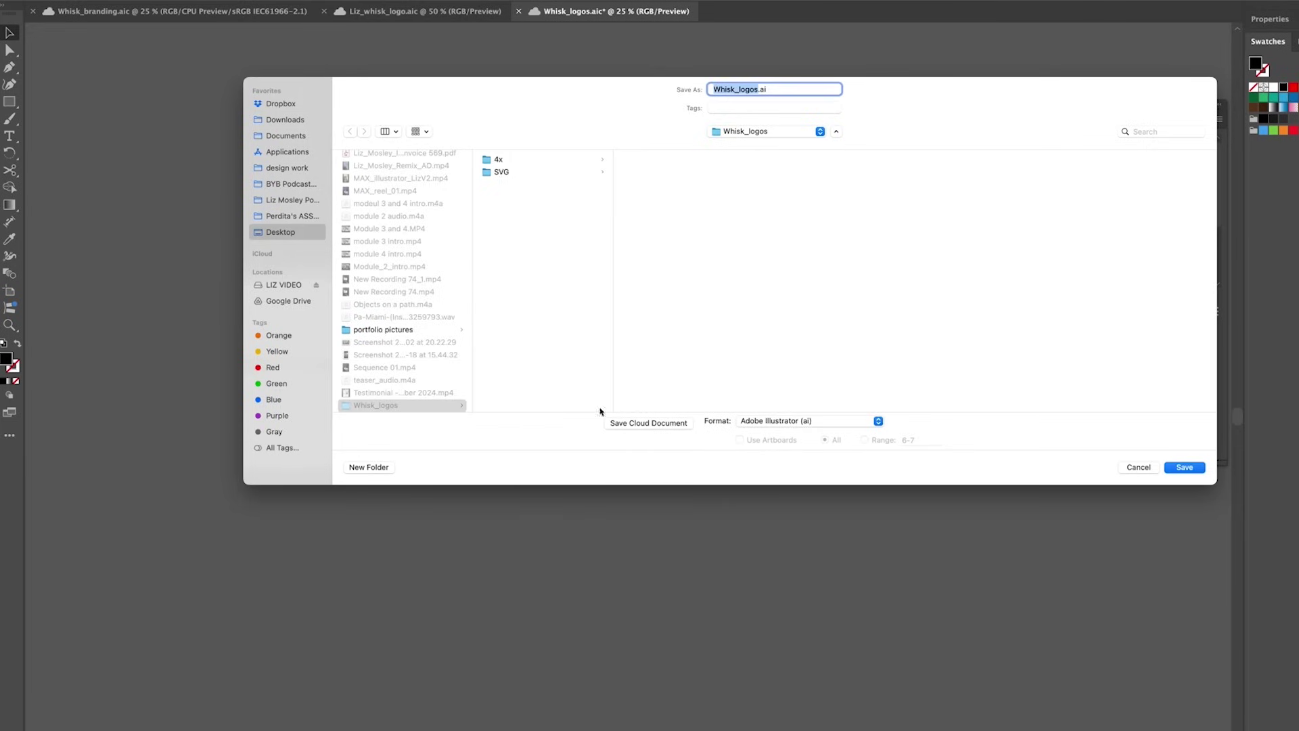
pyautogui.click(816, 425)
pyautogui.click(789, 433)
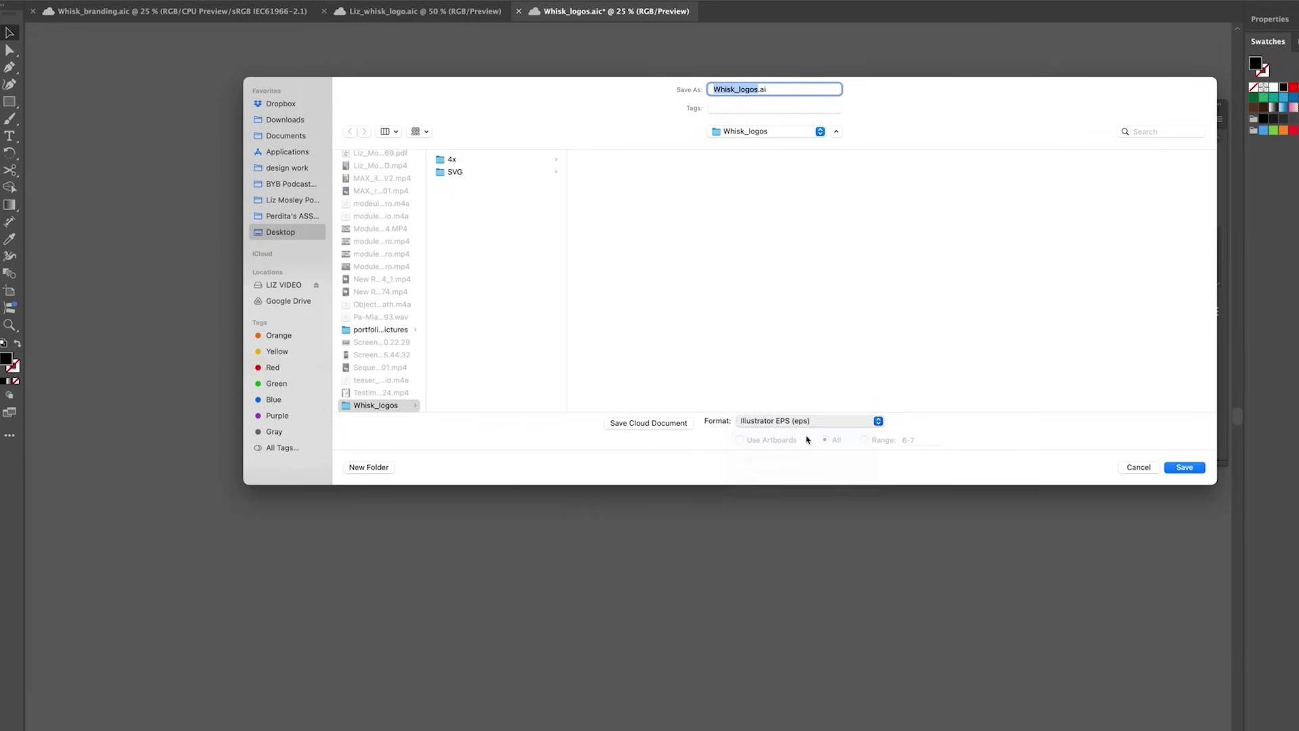
pyautogui.click(740, 441)
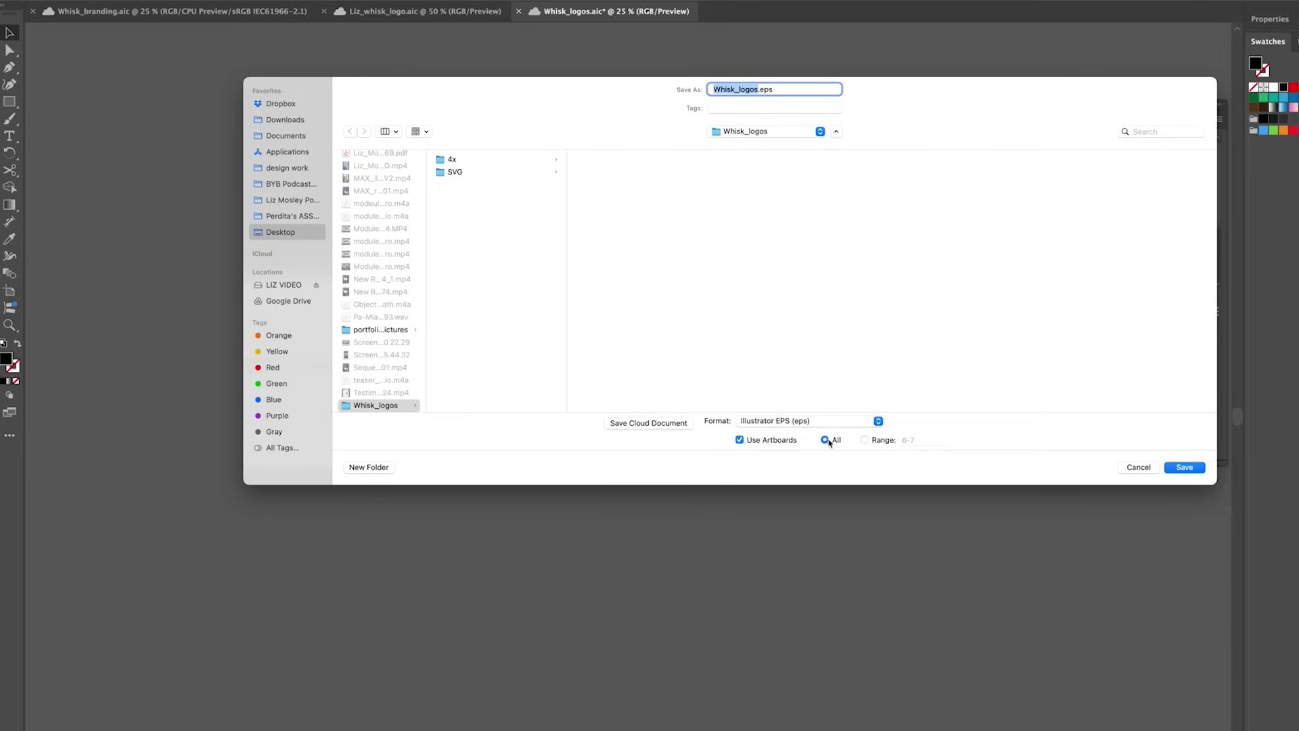
pyautogui.click(1183, 469)
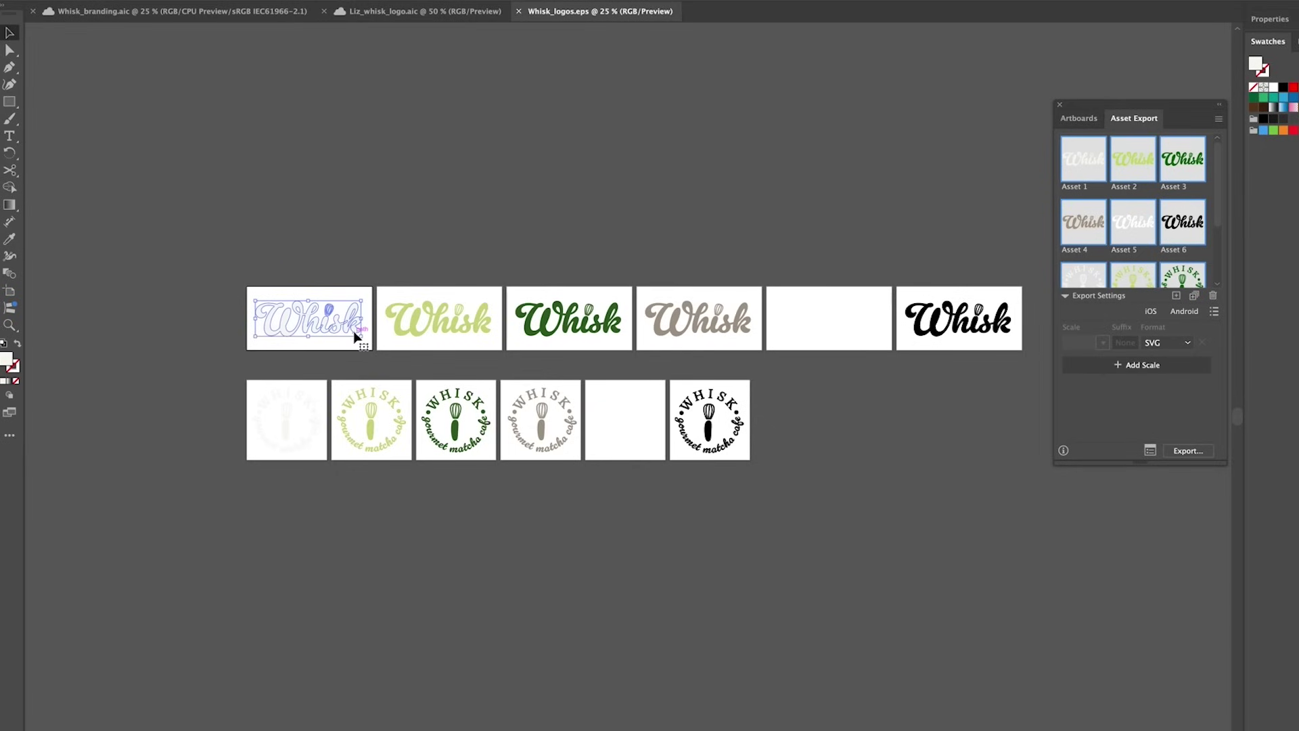
pyautogui.click(354, 360)
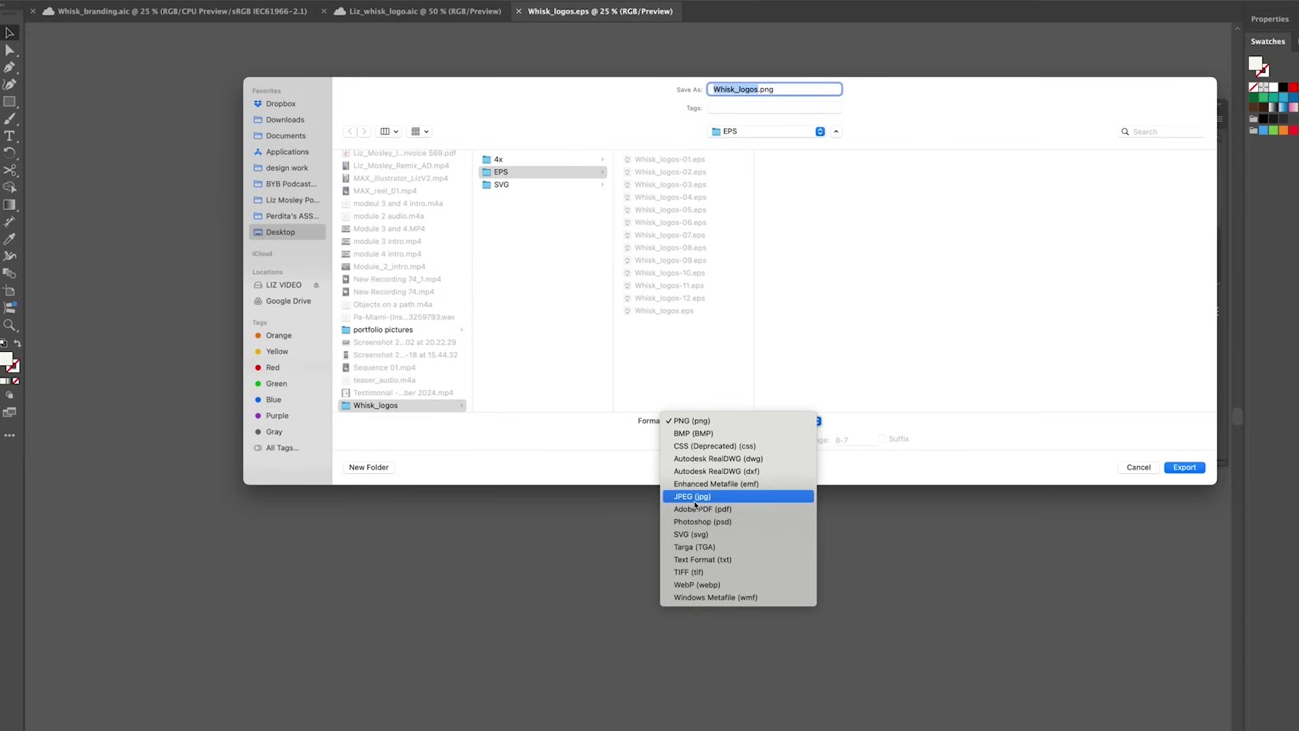
# Export each artboard as a separate JPEG file into the Jpeg folder.
pyautogui.click(696, 498)
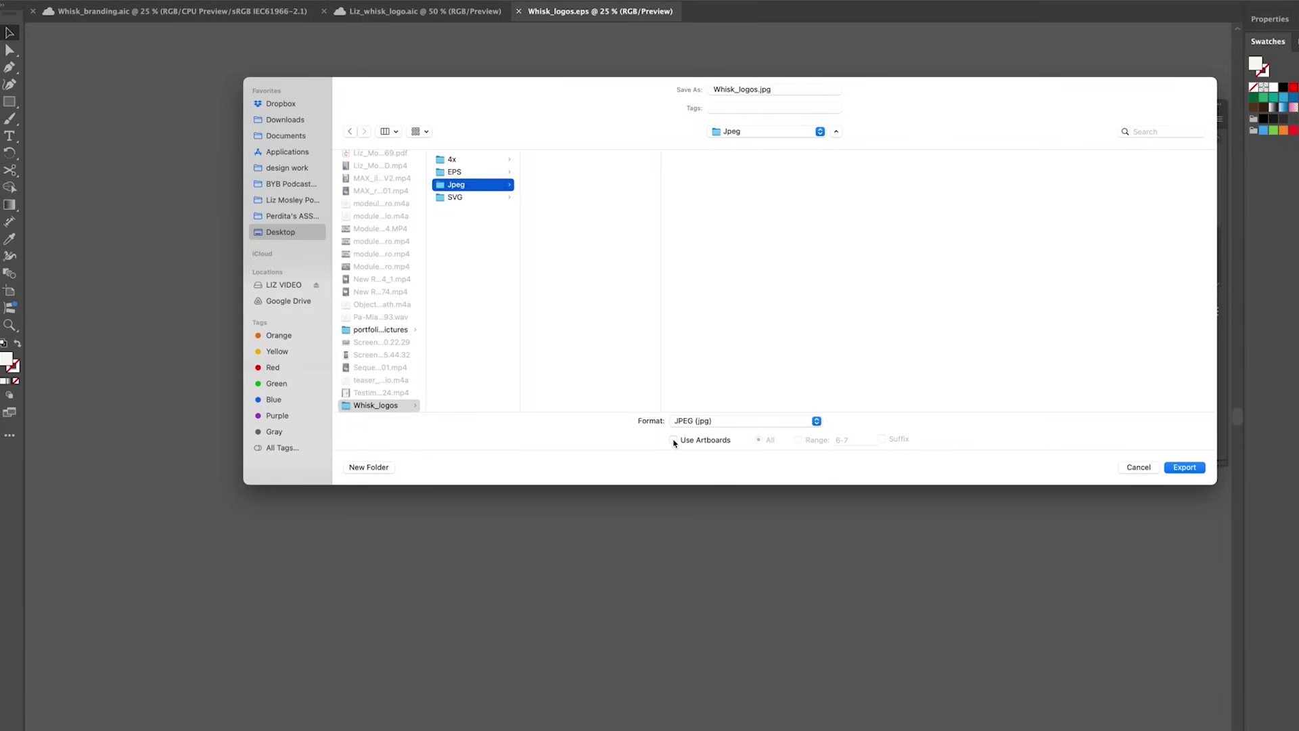
pyautogui.click(673, 440)
pyautogui.press('Return')
# Set the JPEG options to CMYK colour at High (300 ppi) resolution.
pyautogui.click(701, 366)
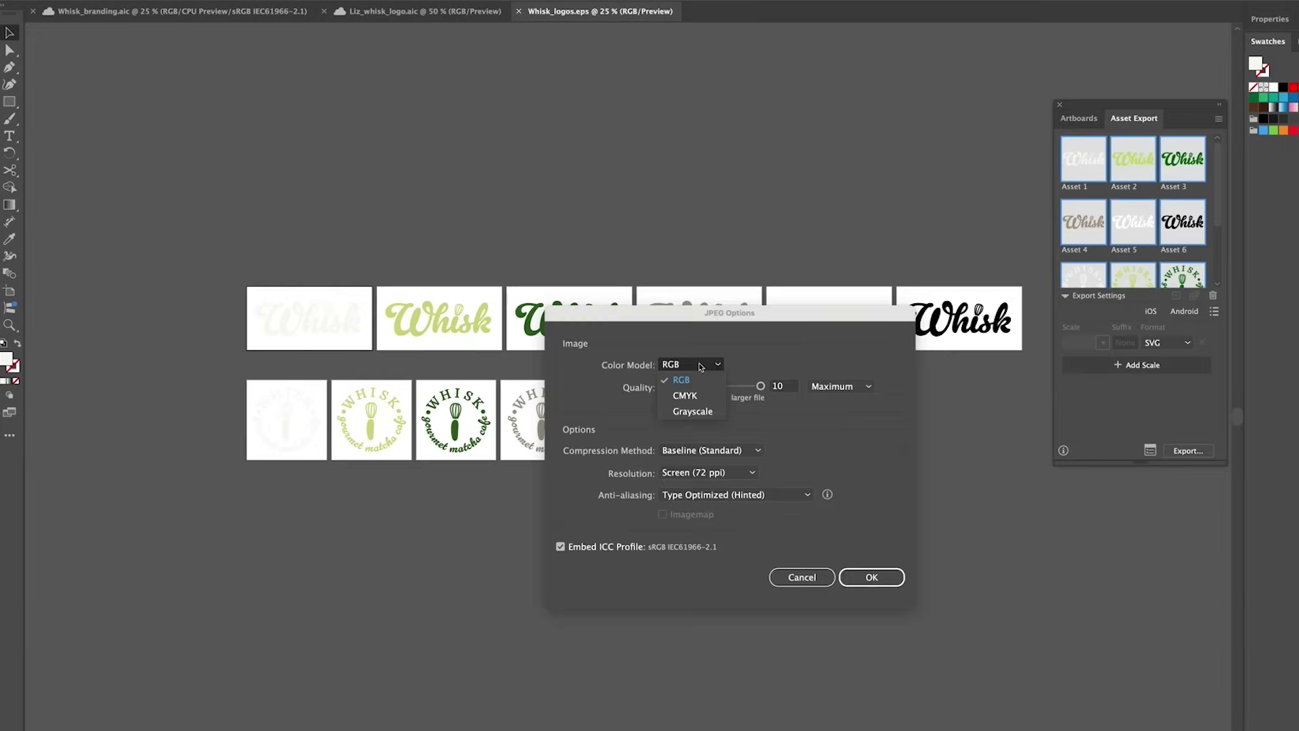
pyautogui.click(703, 400)
pyautogui.click(736, 468)
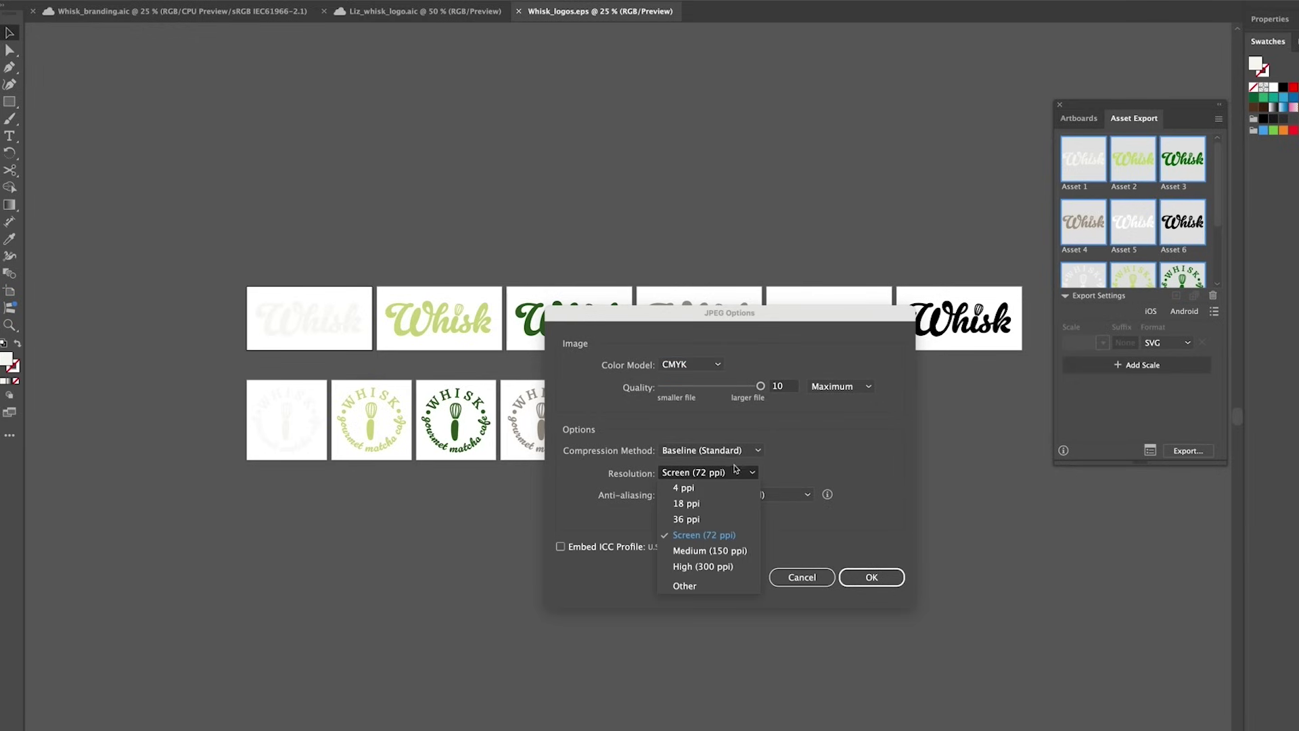
pyautogui.click(721, 566)
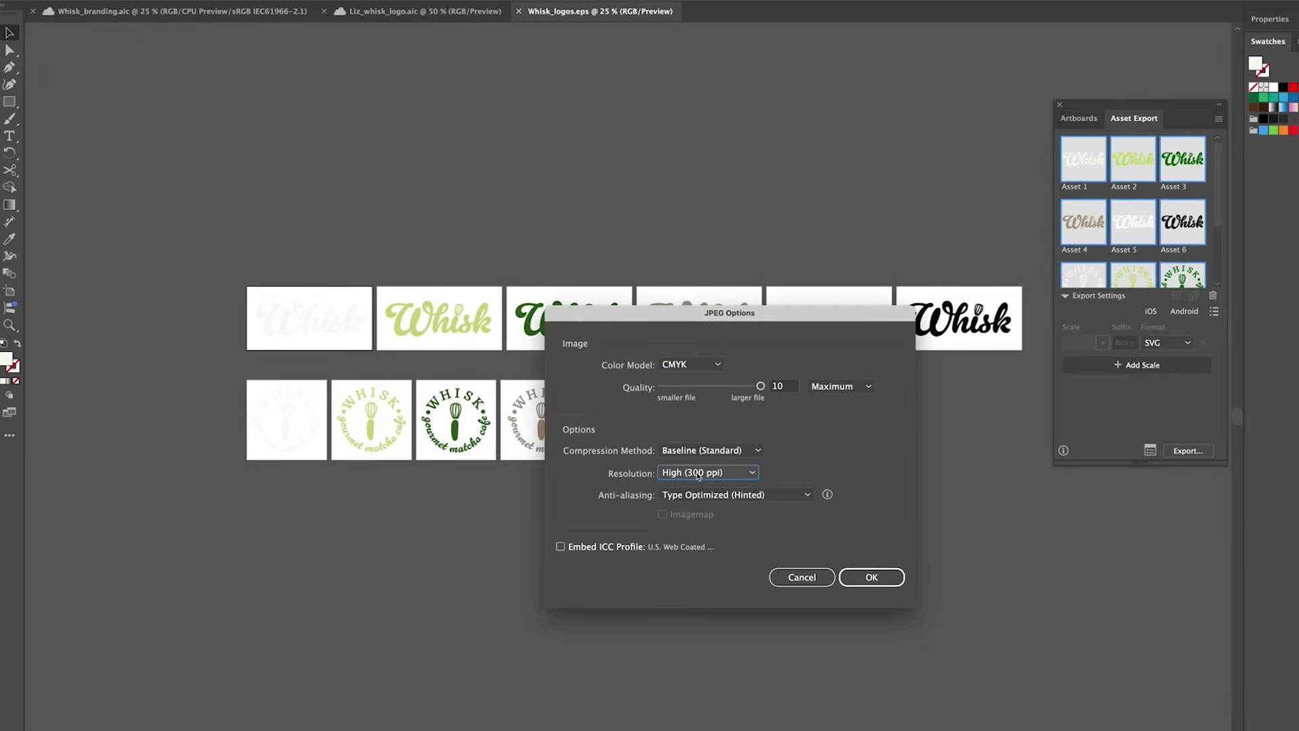